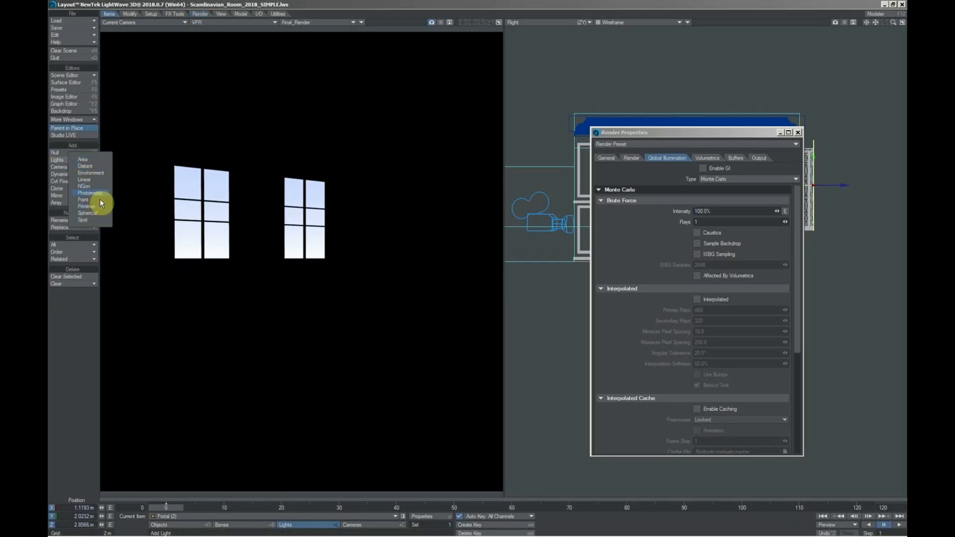
Step: Enable global illumination in the render properties
{"action": "left_click", "coordinate": [333, 5]}
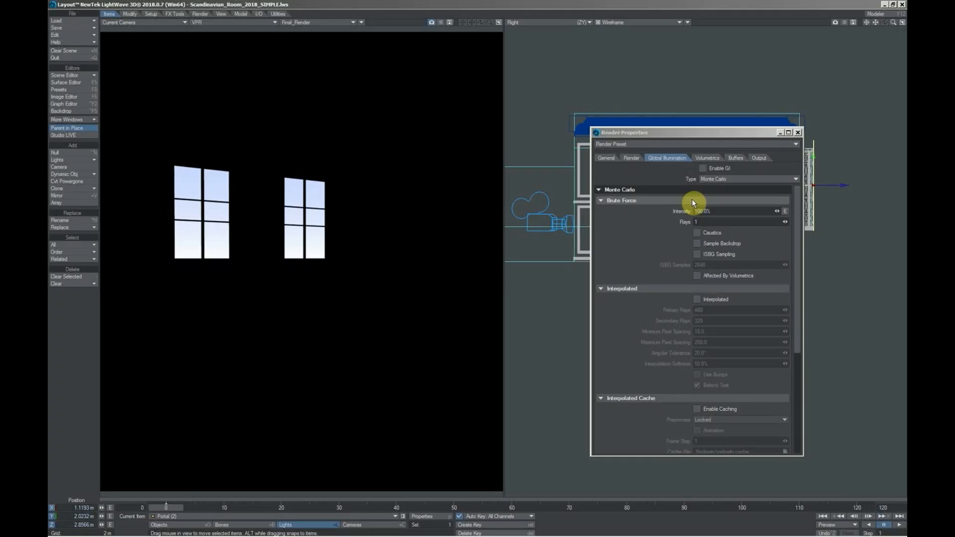
{"action": "left_click", "coordinate": [703, 169]}
{"action": "left_click", "coordinate": [702, 169]}
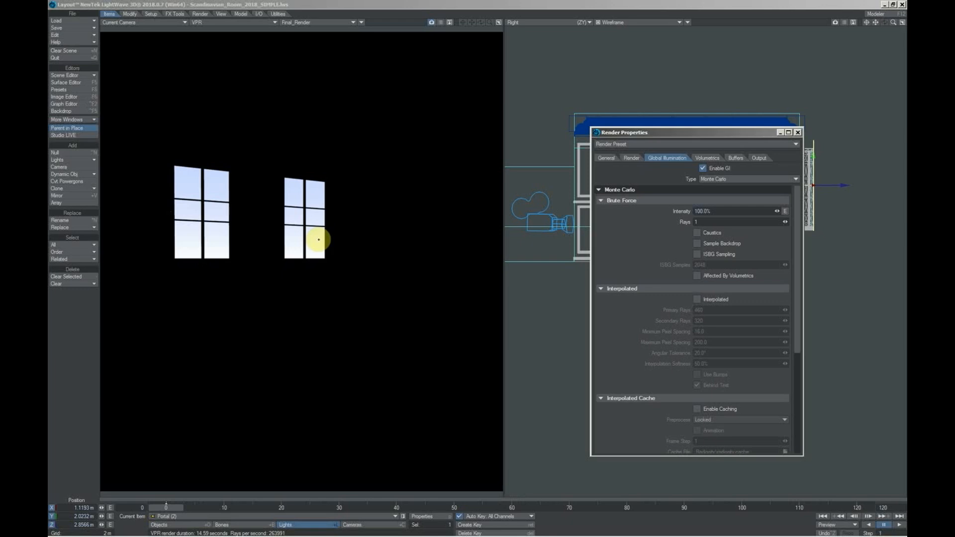
Step: Add an area light named Light and make it visible to the camera in its light properties
{"action": "left_click", "coordinate": [73, 160]}
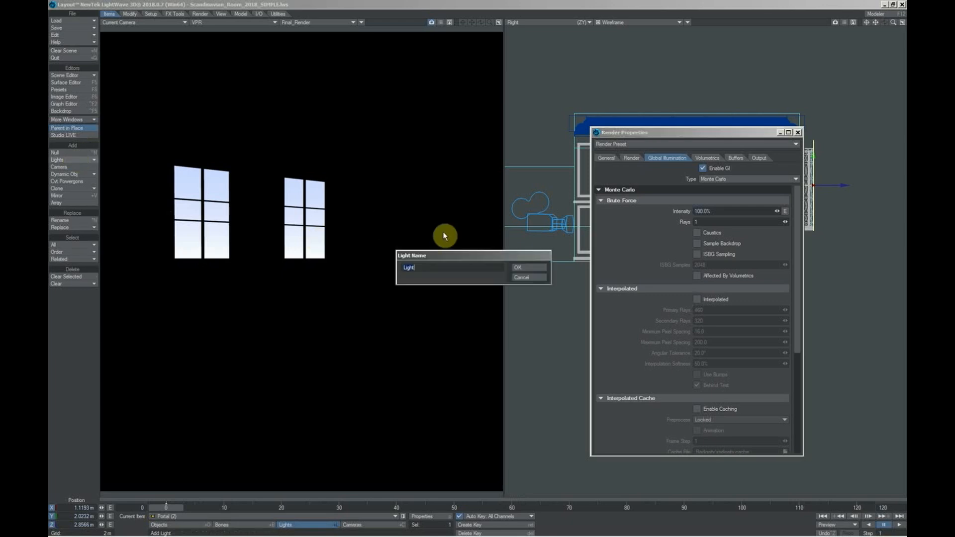
{"action": "left_click", "coordinate": [520, 269]}
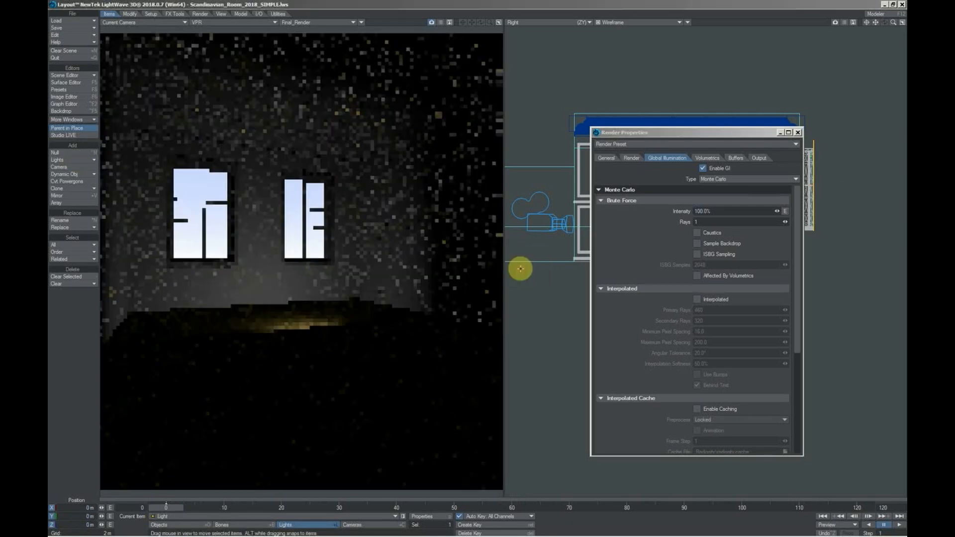
{"action": "key", "text": "p"}
{"action": "left_click", "coordinate": [829, 345]}
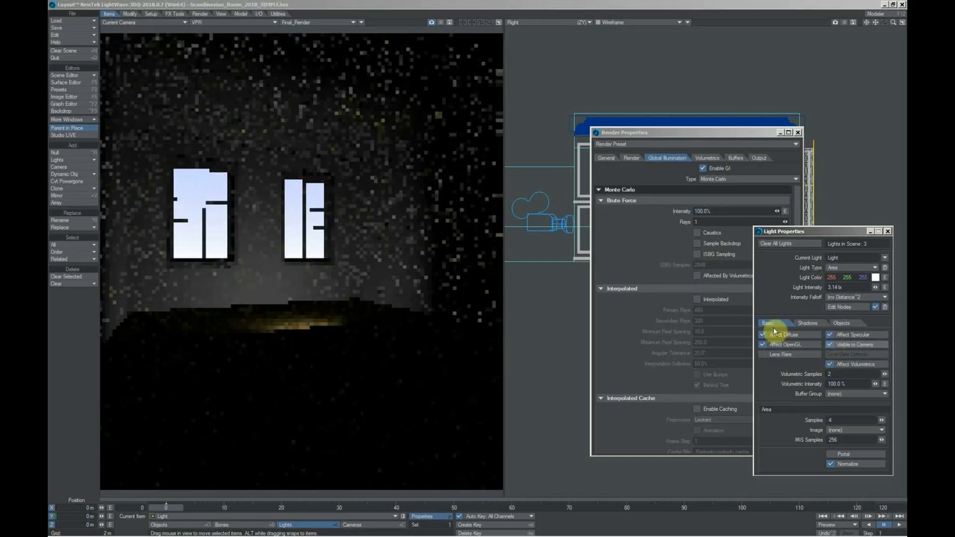
{"action": "left_click_drag", "start_coordinate": [756, 132], "coordinate": [628, 139]}
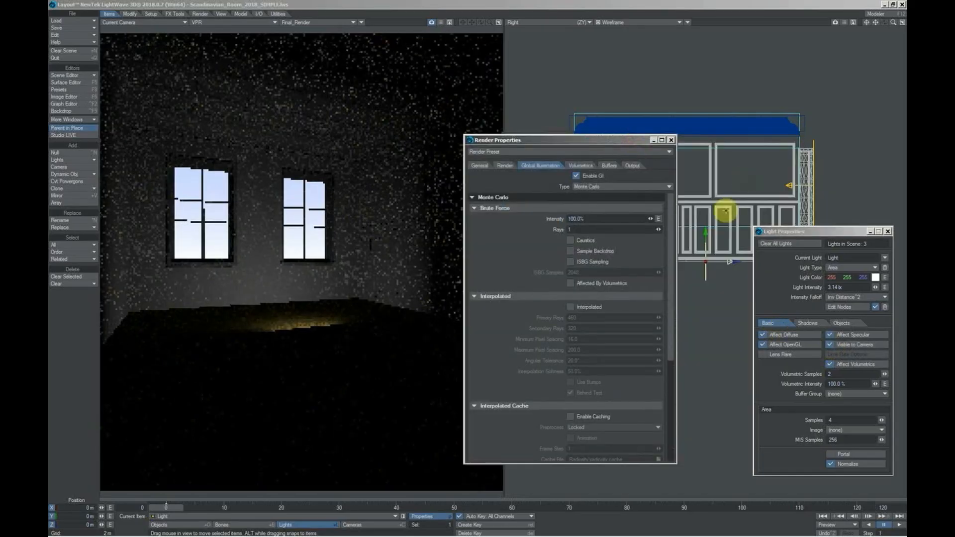
Step: Rotate the area light to a heading of about 148° and compare the preview with global illumination off and on
{"action": "key", "text": "y"}
{"action": "left_click_drag", "start_coordinate": [708, 239], "coordinate": [903, 324]}
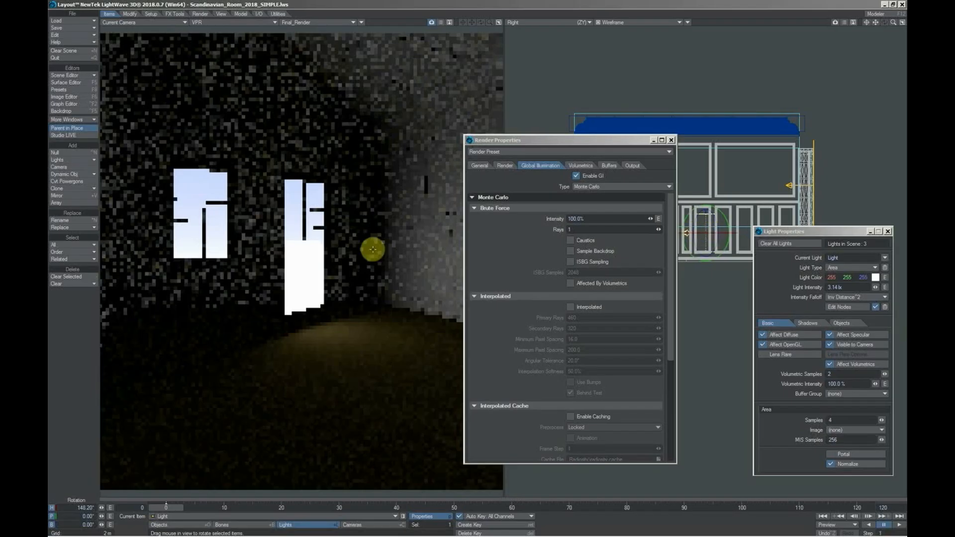
{"action": "left_click", "coordinate": [575, 176]}
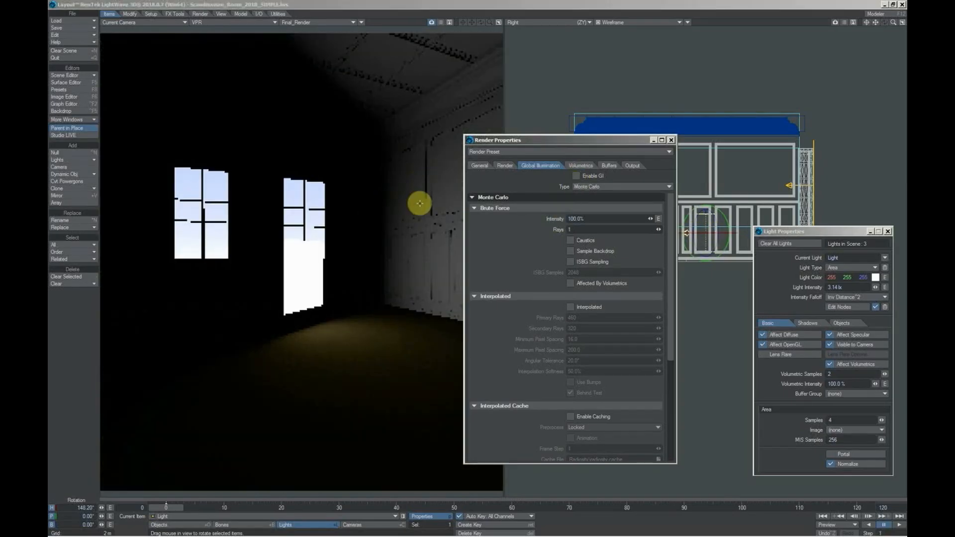
{"action": "left_click", "coordinate": [577, 176]}
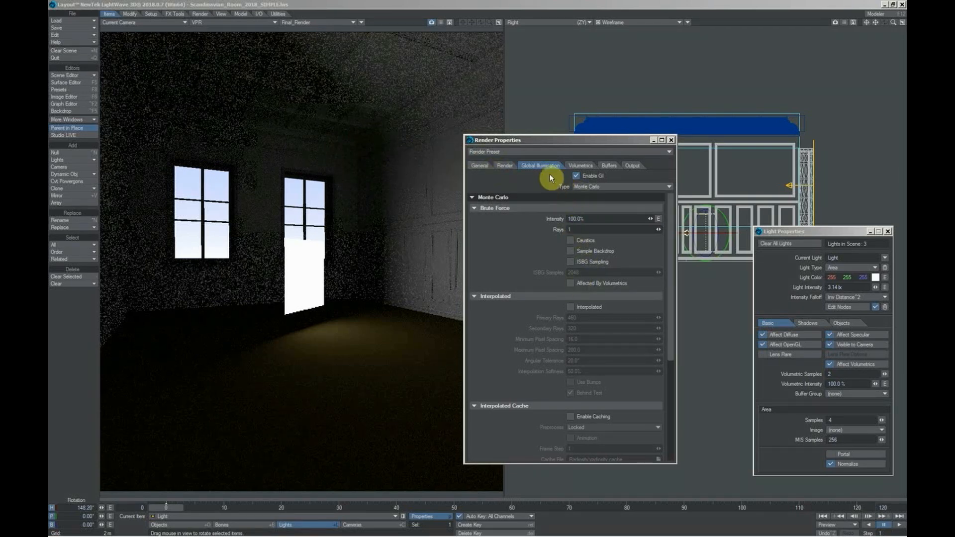
Step: Set the diffuse bounces to 1 in the render settings
{"action": "left_click", "coordinate": [504, 165]}
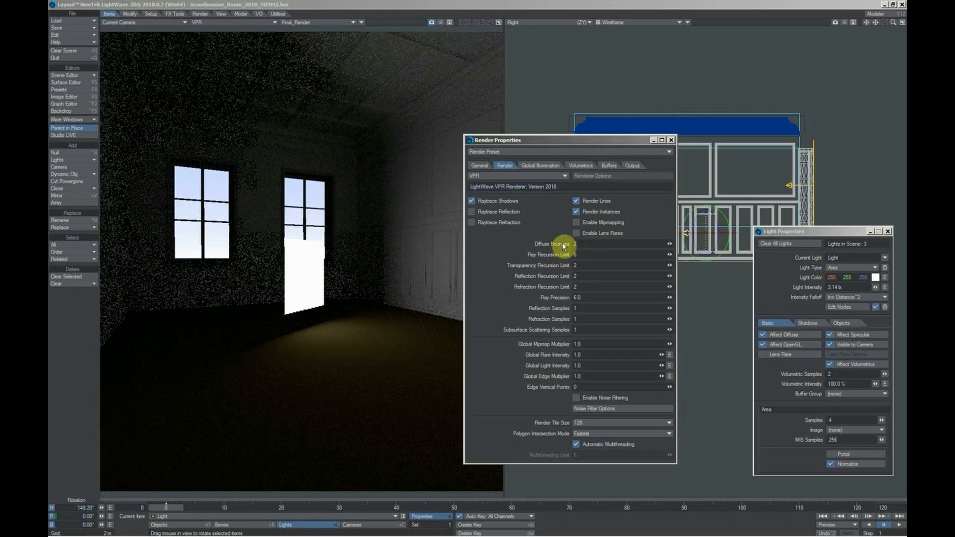
{"action": "left_click_drag", "start_coordinate": [578, 244], "coordinate": [566, 244]}
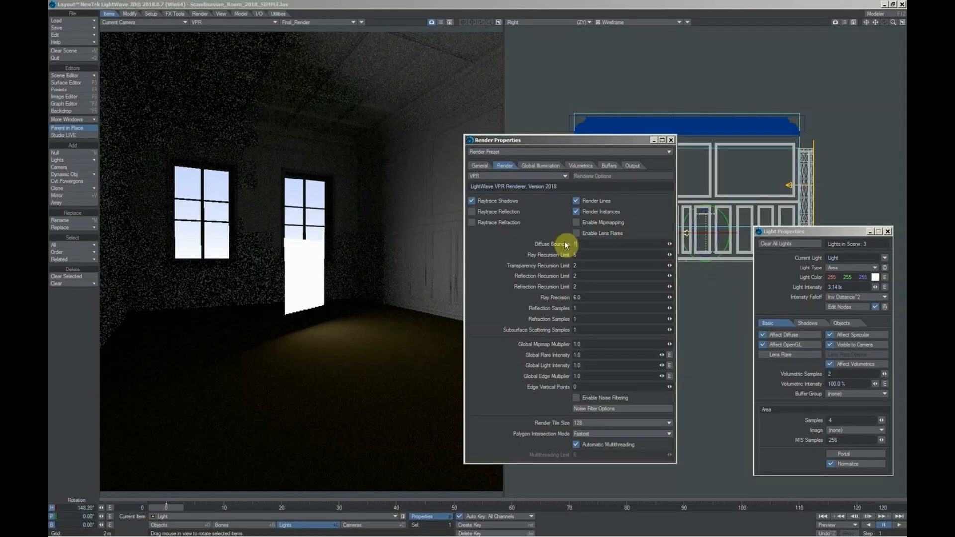
{"action": "type", "text": "1"}
{"action": "key", "text": "Tab"}
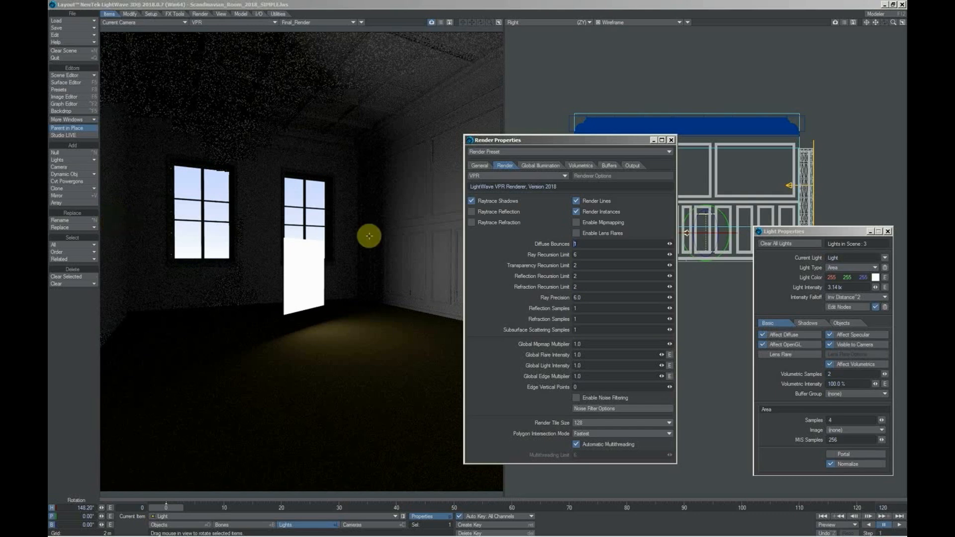
Step: Raise the diffuse bounces to 2 and then to 3 to compare the indirect light
{"action": "type", "text": "2"}
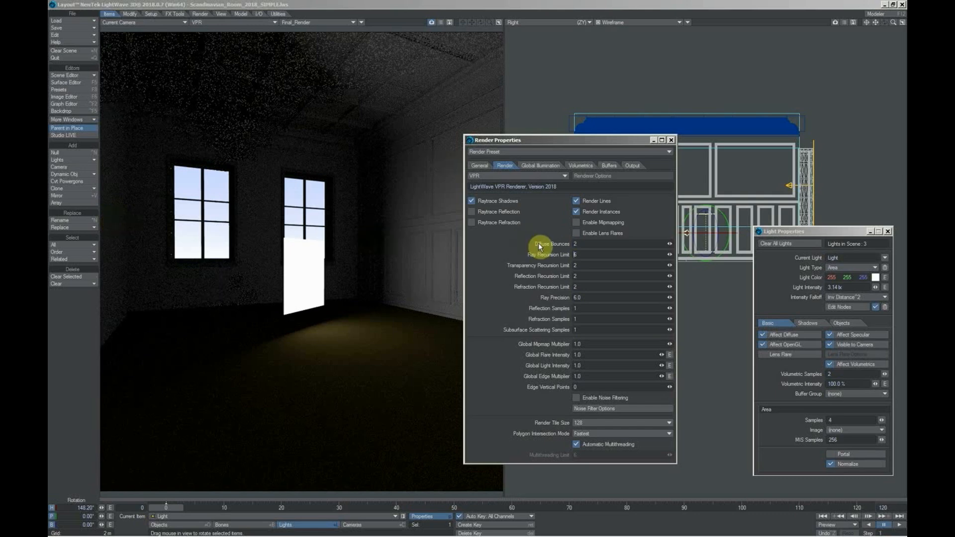
{"action": "key", "text": "Tab"}
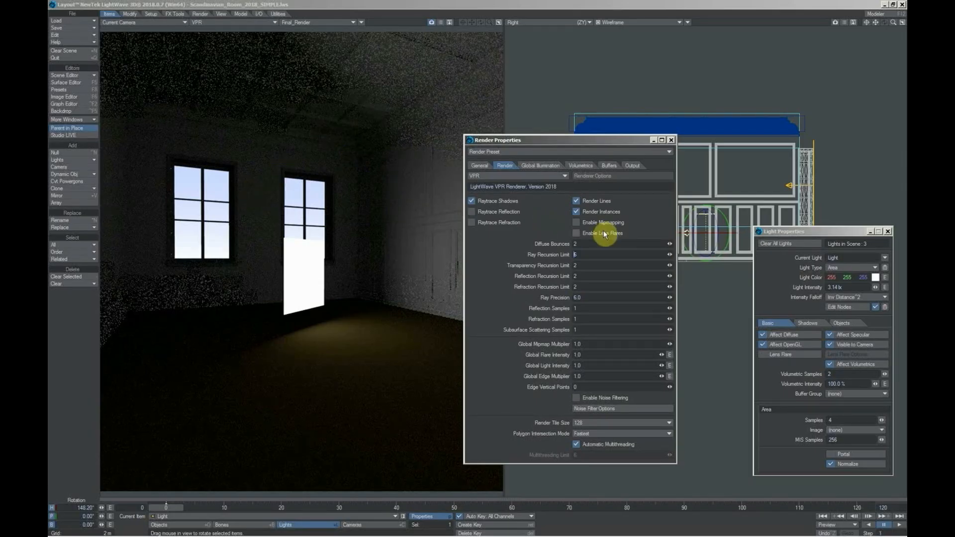
{"action": "key", "text": "Tab"}
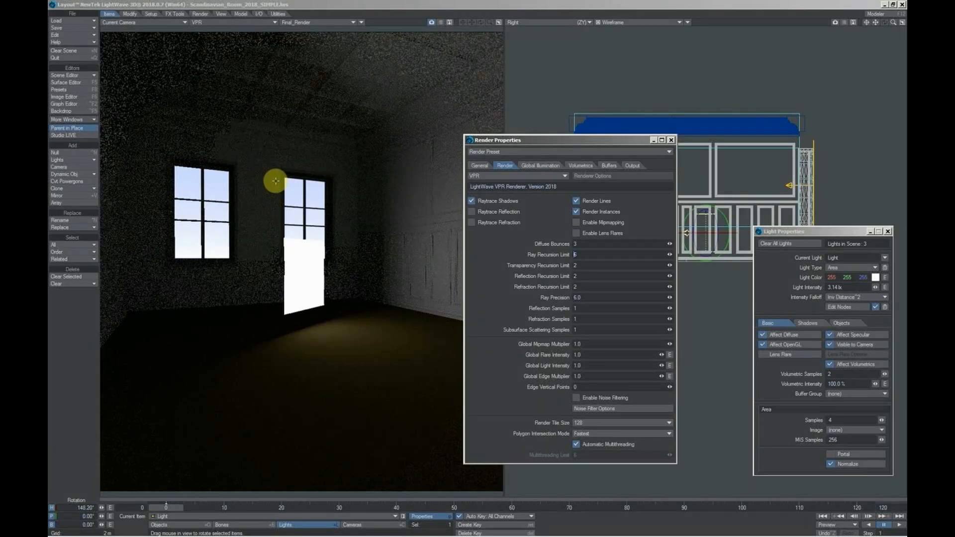
Step: Tilt the area light to a 70.10° pitch and brighten the Room_Floor surface color to a value of 255
{"action": "left_click_drag", "start_coordinate": [275, 180], "coordinate": [905, 536]}
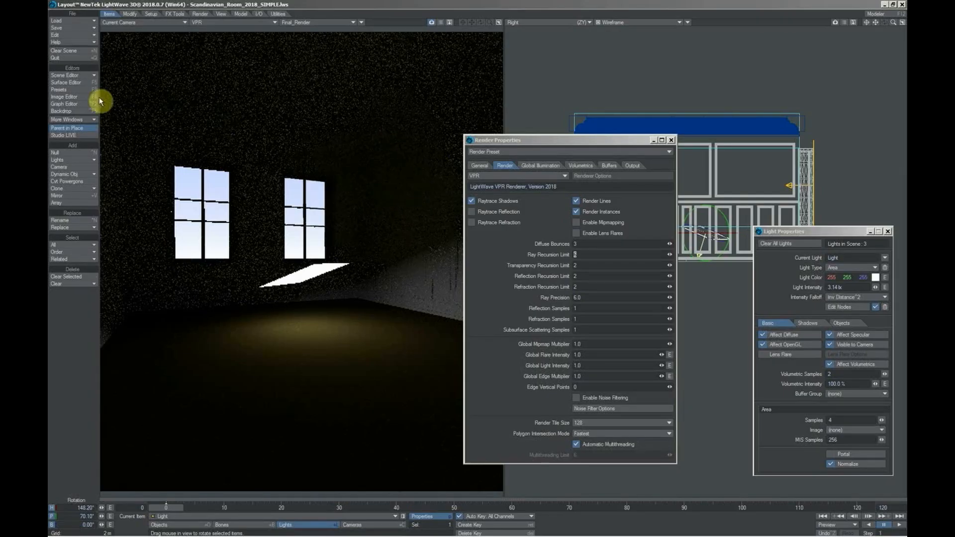
{"action": "left_click", "coordinate": [75, 83]}
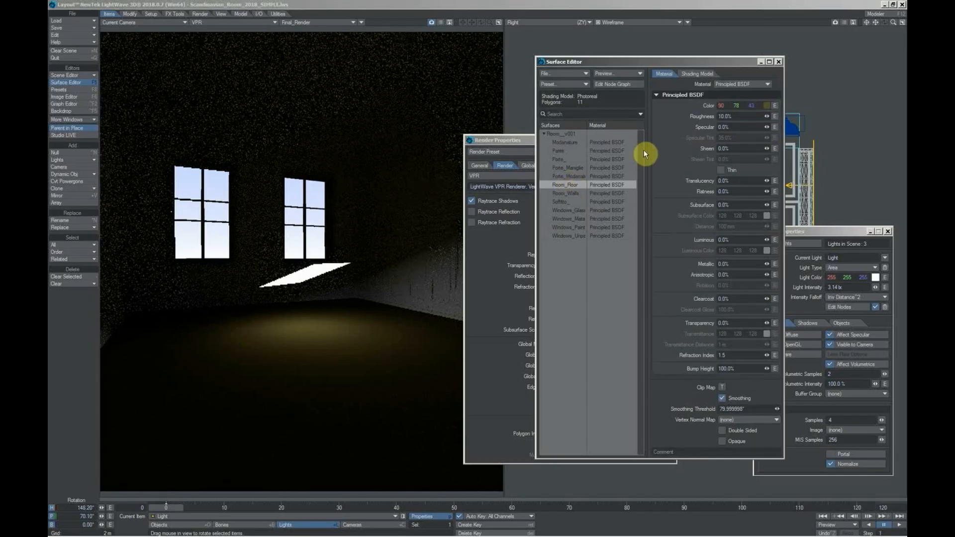
{"action": "left_click", "coordinate": [766, 106]}
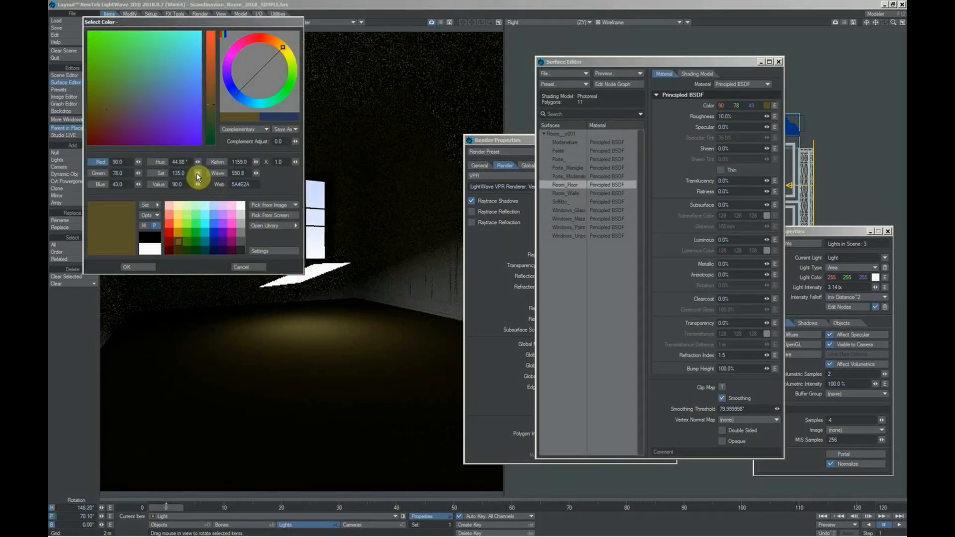
{"action": "mouse_move", "coordinate": [198, 187]}
{"action": "left_mouse_down"}
{"action": "mouse_move", "coordinate": [296, 192]}
{"action": "mouse_move", "coordinate": [198, 188]}
{"action": "left_mouse_up"}
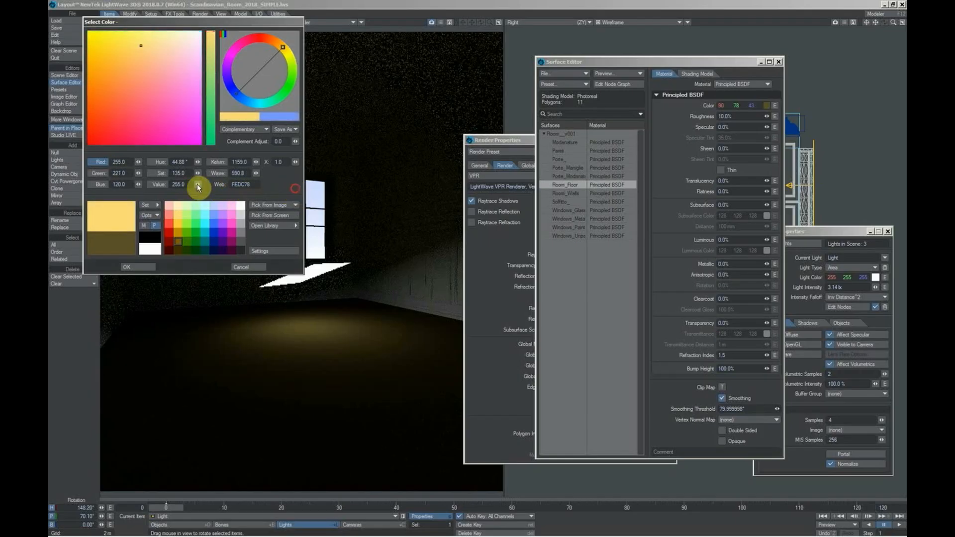
{"action": "left_click", "coordinate": [145, 267]}
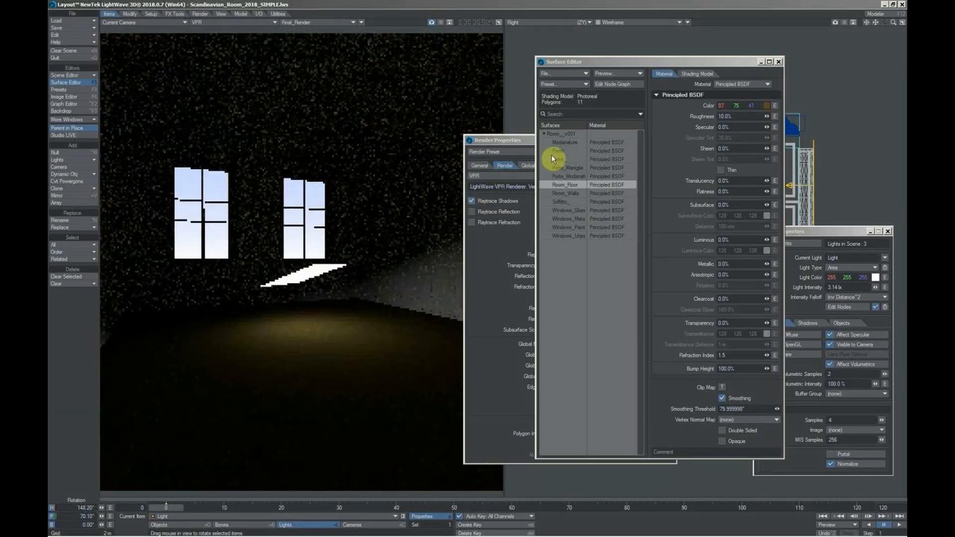
{"action": "left_click", "coordinate": [778, 61]}
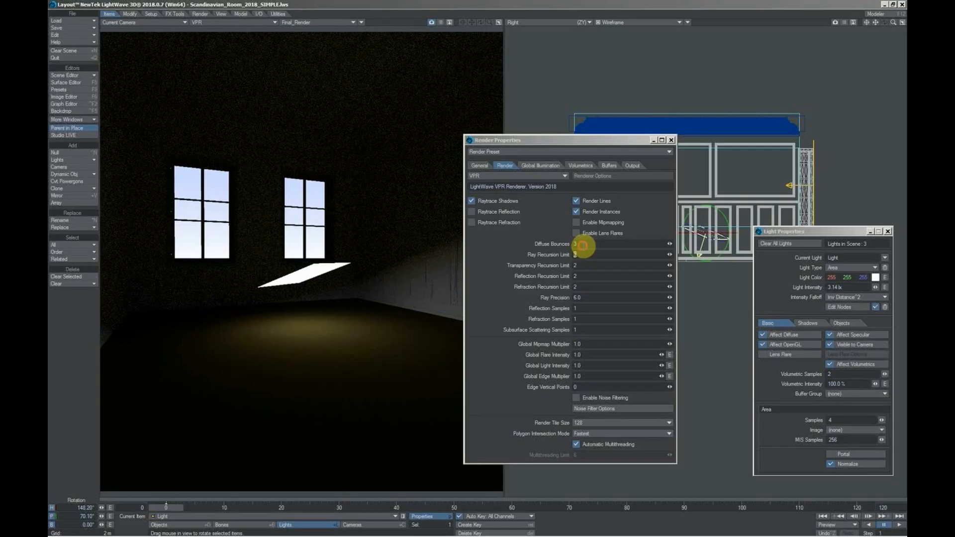
Step: Set the diffuse bounces to 2 and return to the global illumination settings
{"action": "left_click_drag", "start_coordinate": [583, 245], "coordinate": [563, 249]}
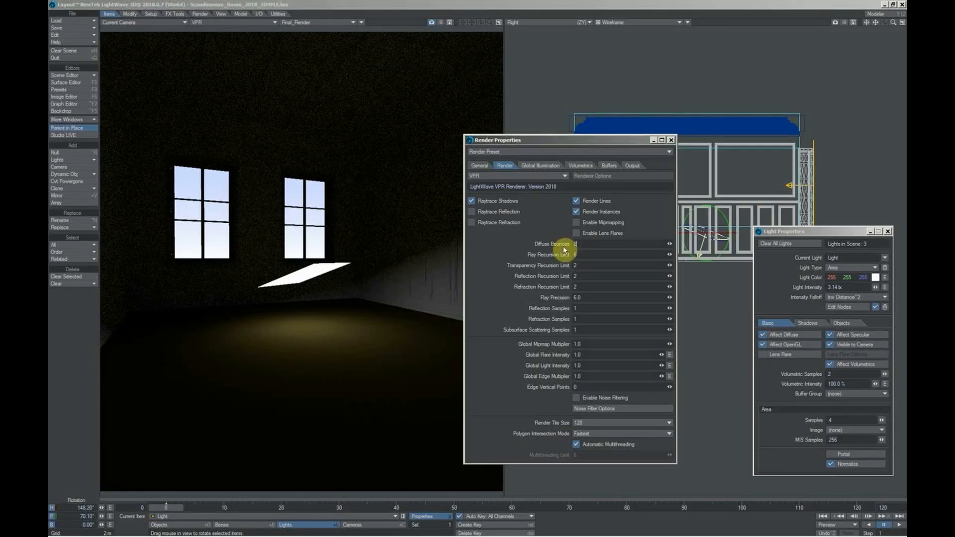
{"action": "key", "text": "Return"}
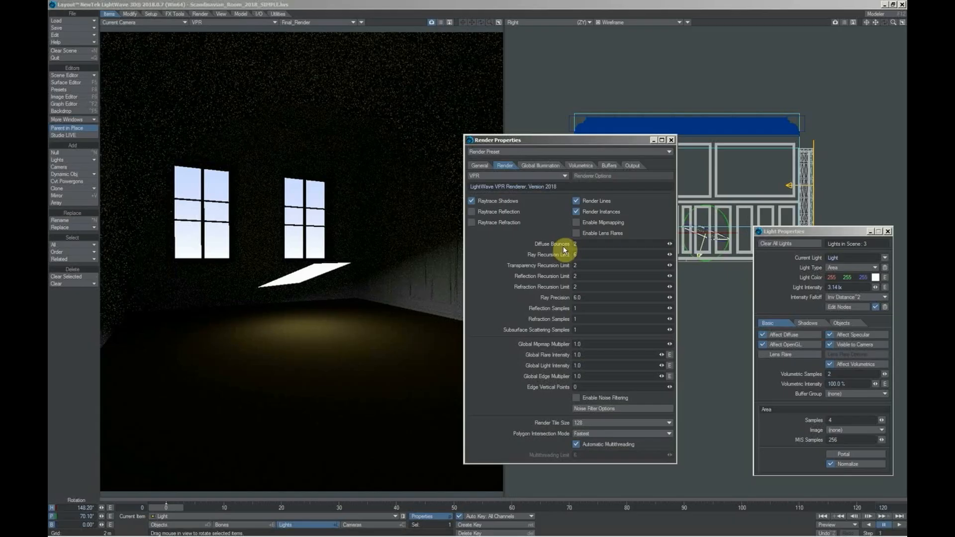
{"action": "left_click", "coordinate": [541, 165]}
Step: Rotate the area light to a 2.10° pitch and a 120.40° heading
{"action": "left_click_drag", "start_coordinate": [721, 207], "coordinate": [196, 4]}
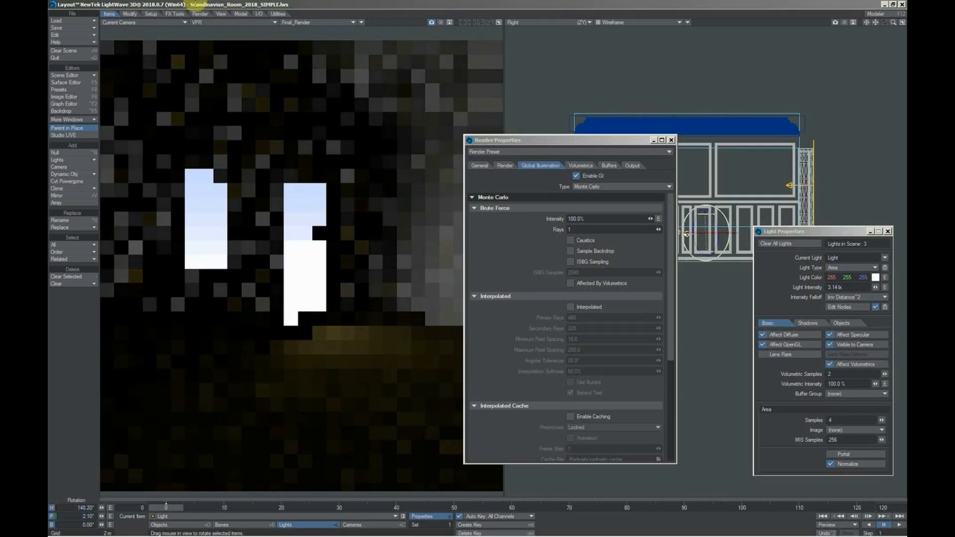
{"action": "left_click_drag", "start_coordinate": [704, 225], "coordinate": [604, 202]}
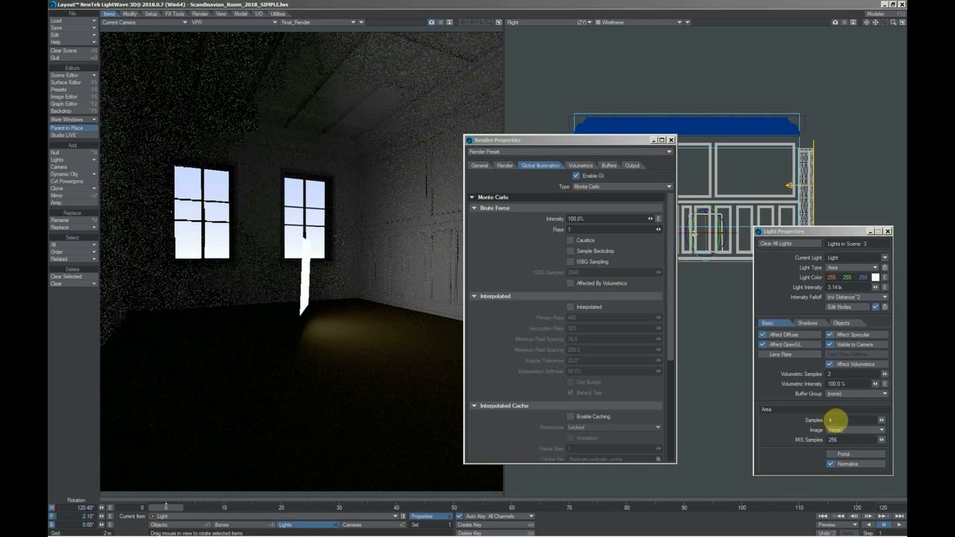
Step: Set the area light's intensity to 8 lx
{"action": "left_click", "coordinate": [837, 421]}
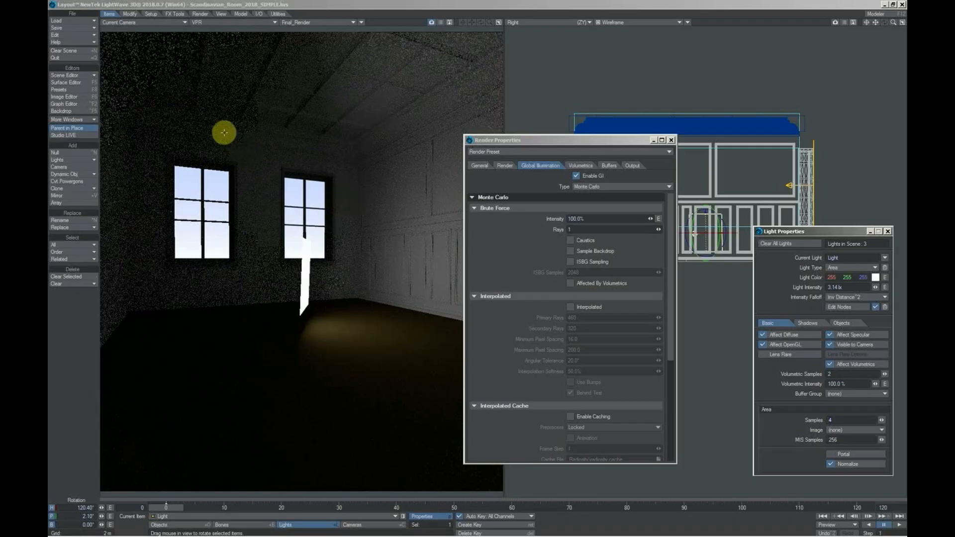
{"action": "left_click", "coordinate": [820, 288]}
{"action": "type", "text": "8"}
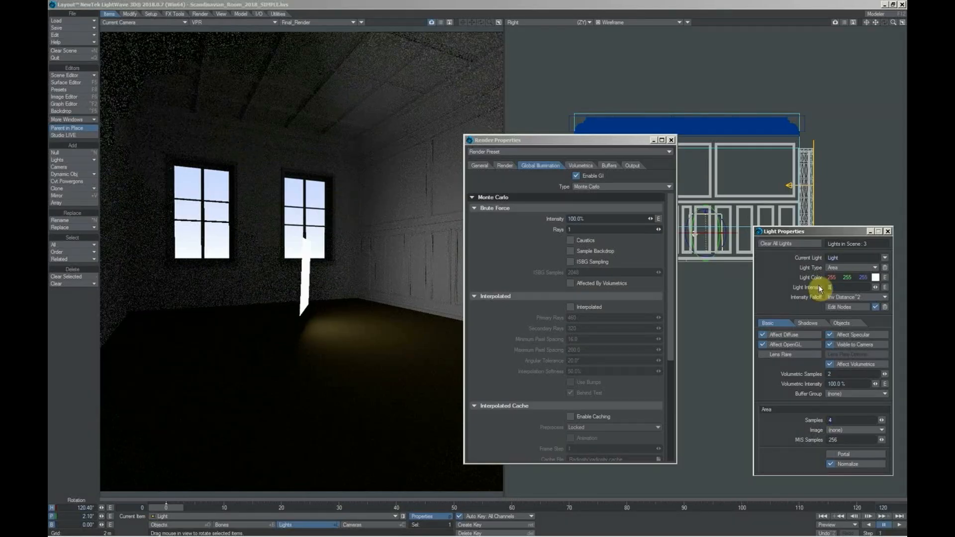
{"action": "key", "text": "Tab"}
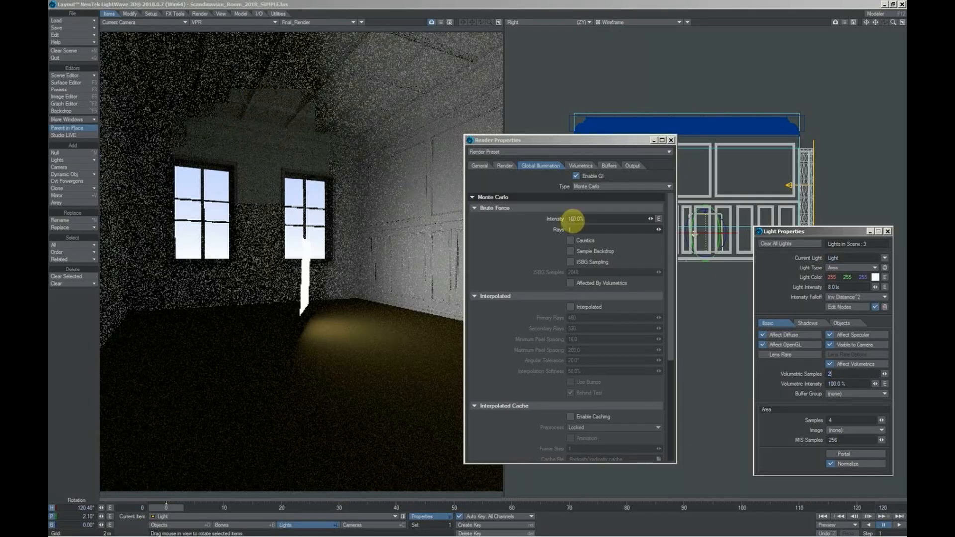
Step: Enable interpolated global illumination
{"action": "left_click", "coordinate": [574, 229]}
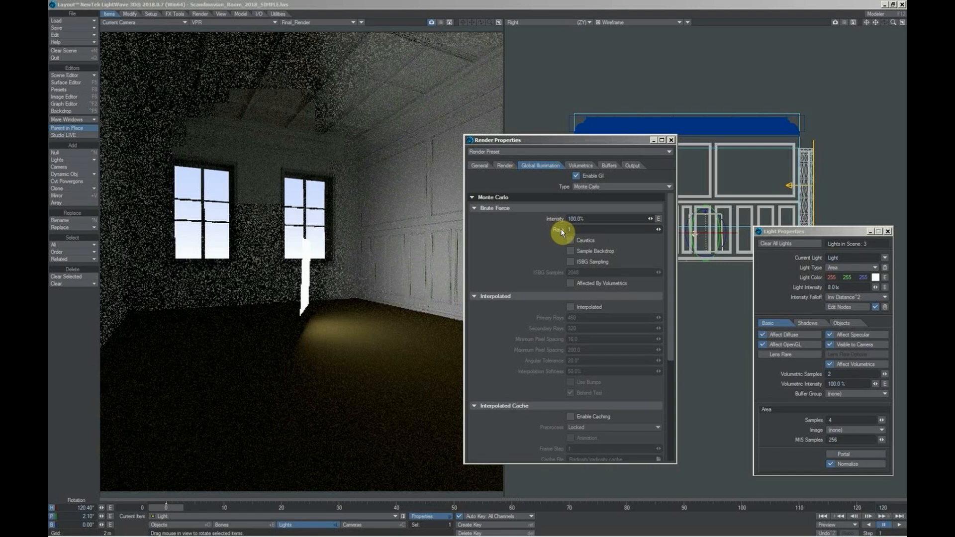
{"action": "key", "text": "Return"}
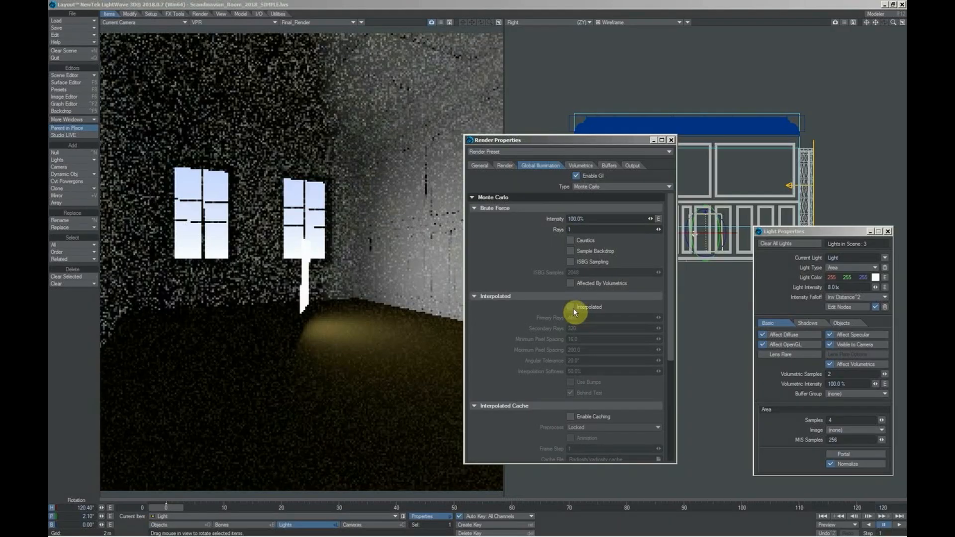
{"action": "left_click", "coordinate": [573, 308]}
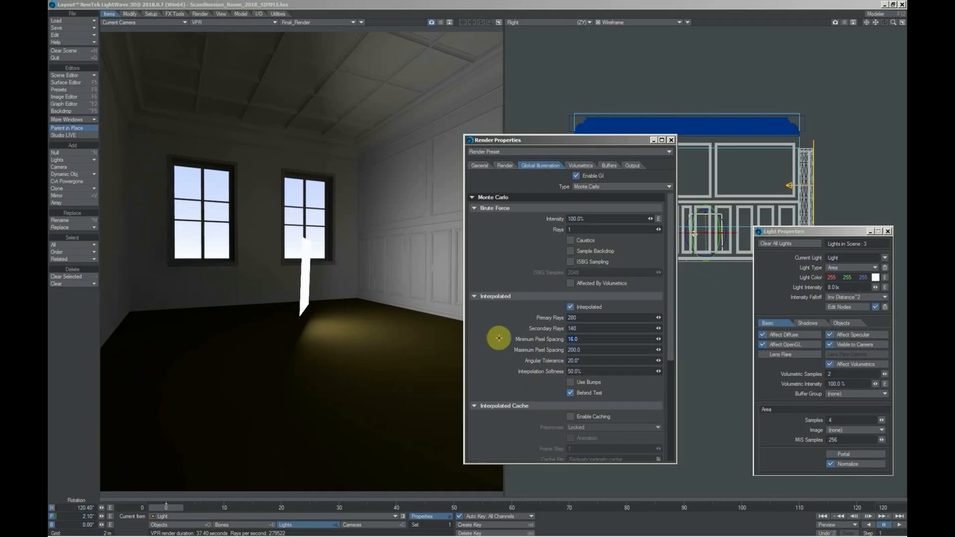
Step: Turn off interpolated global illumination and set the brute force rays to 16
{"action": "left_click", "coordinate": [571, 306]}
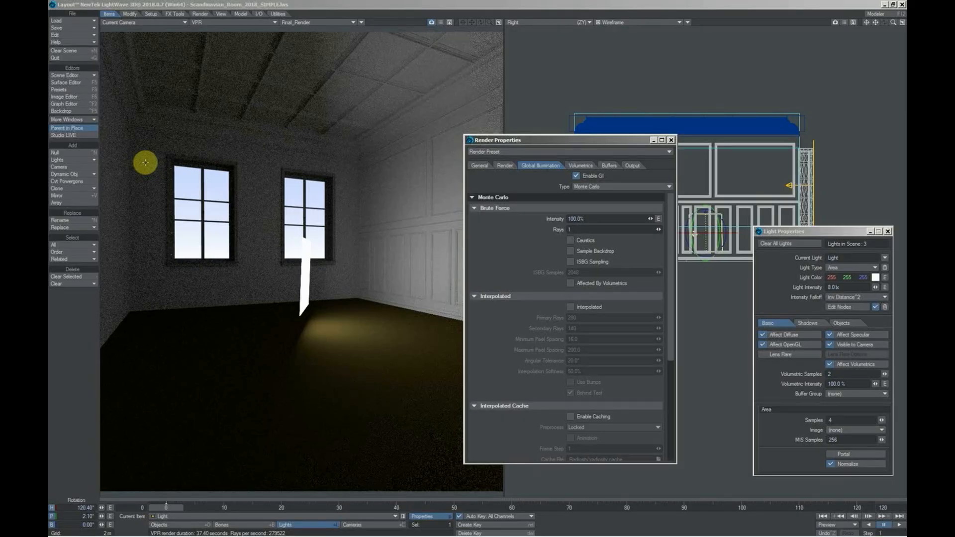
{"action": "left_click", "coordinate": [576, 229]}
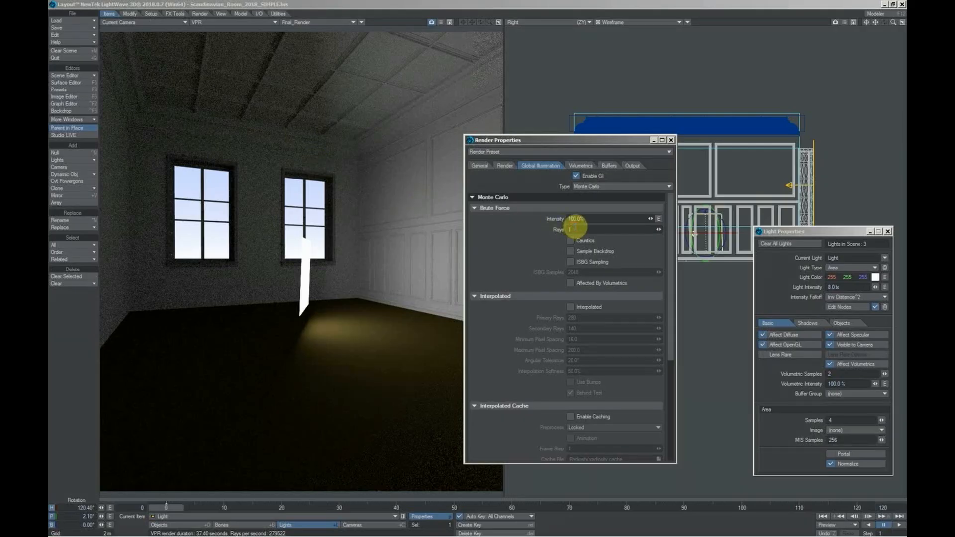
{"action": "type", "text": "6"}
{"action": "key", "text": "Return"}
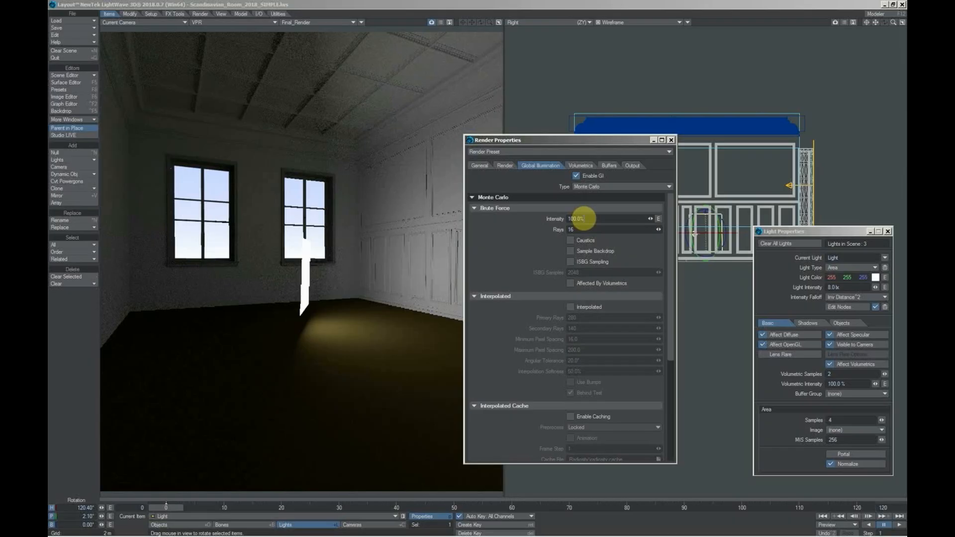
Step: Set the brute force intensity to 300% and reduce the diffuse bounces to 1
{"action": "left_click_drag", "start_coordinate": [582, 219], "coordinate": [563, 221]}
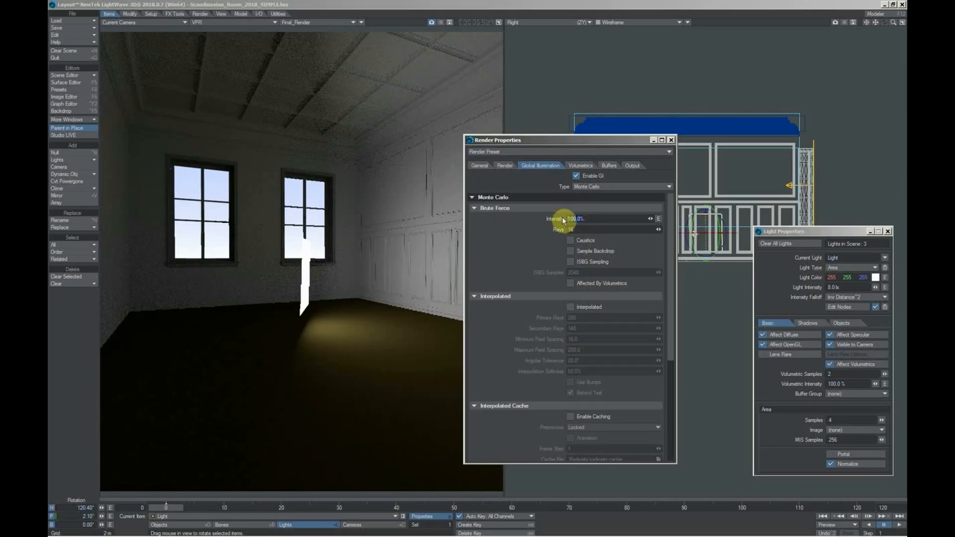
{"action": "type", "text": "300"}
{"action": "key", "text": "Tab"}
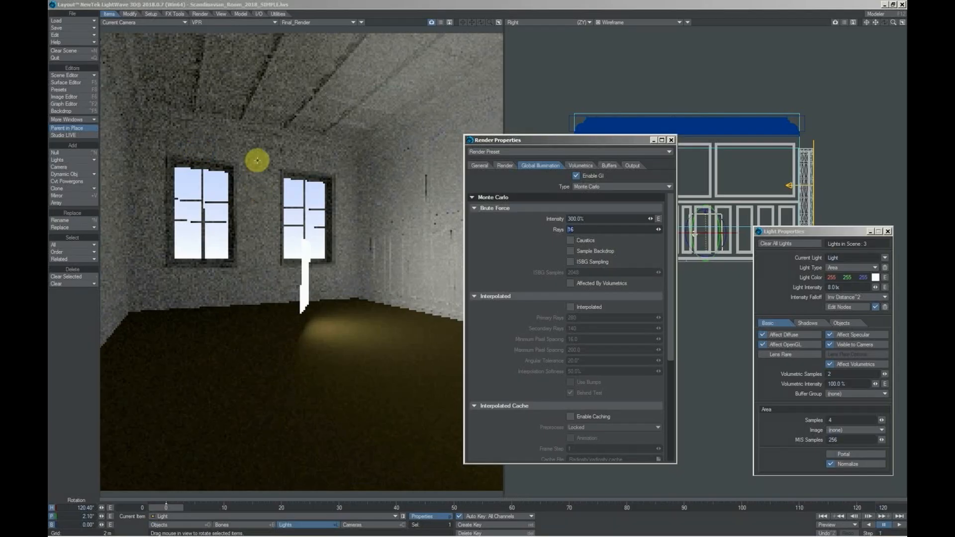
{"action": "left_click", "coordinate": [506, 166]}
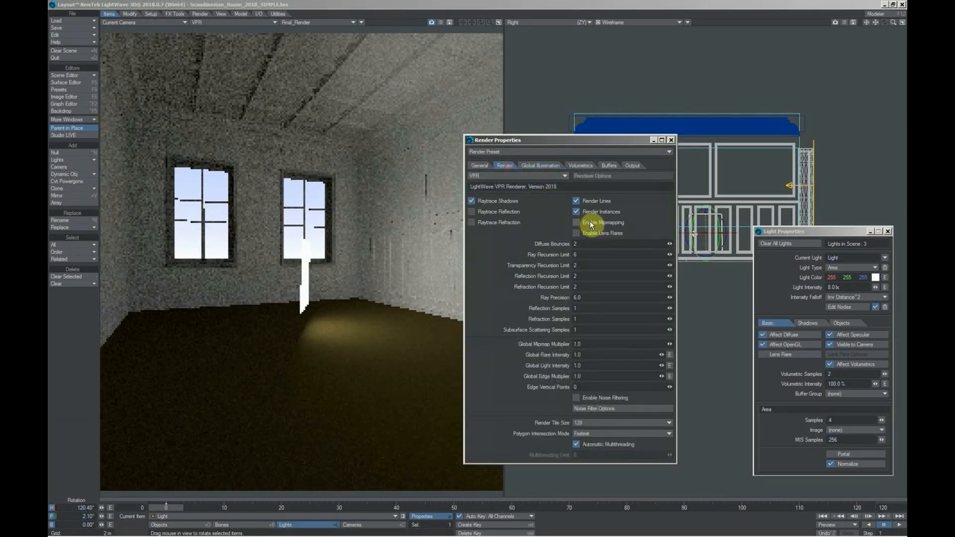
{"action": "left_click", "coordinate": [568, 245]}
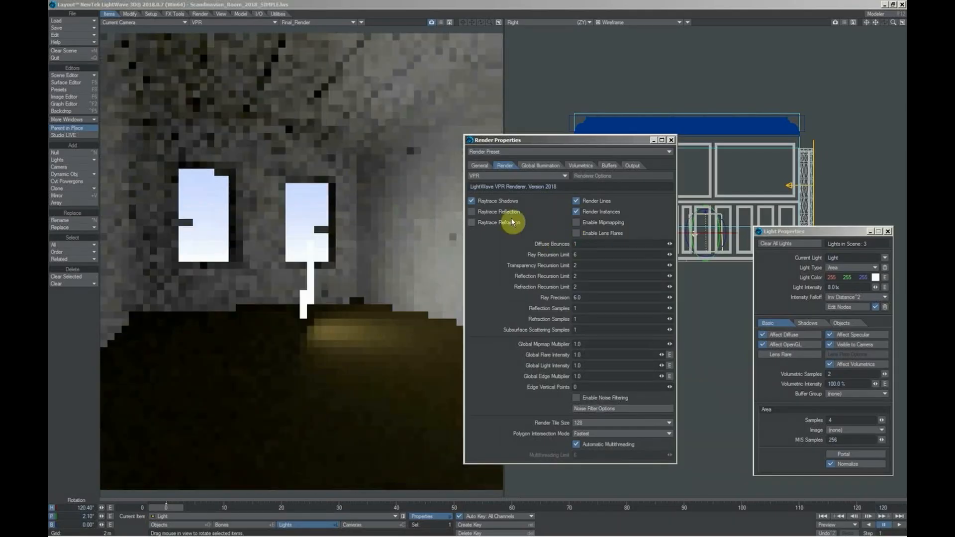
Step: Raise the brute force global illumination intensity to 5000%
{"action": "left_click", "coordinate": [537, 165]}
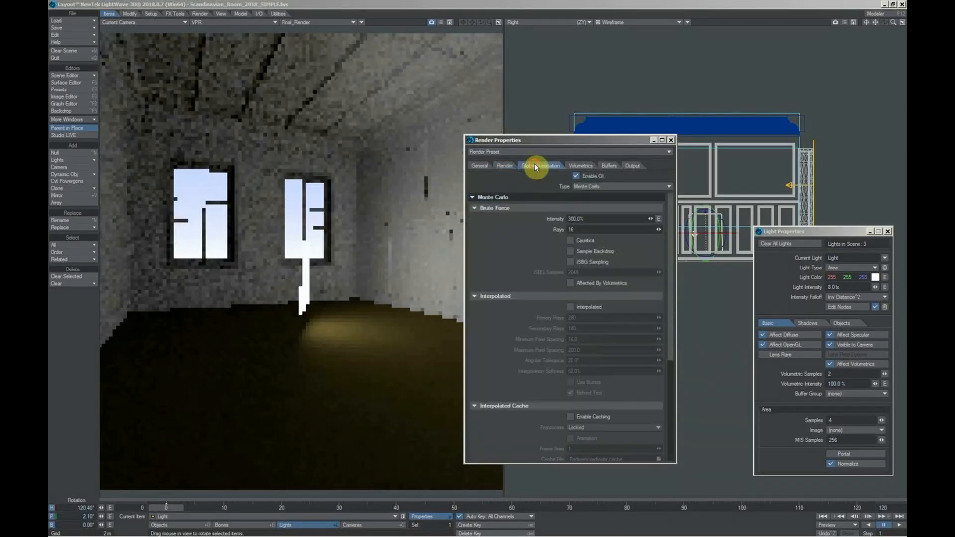
{"action": "left_click", "coordinate": [582, 219]}
{"action": "type", "text": "1000%"}
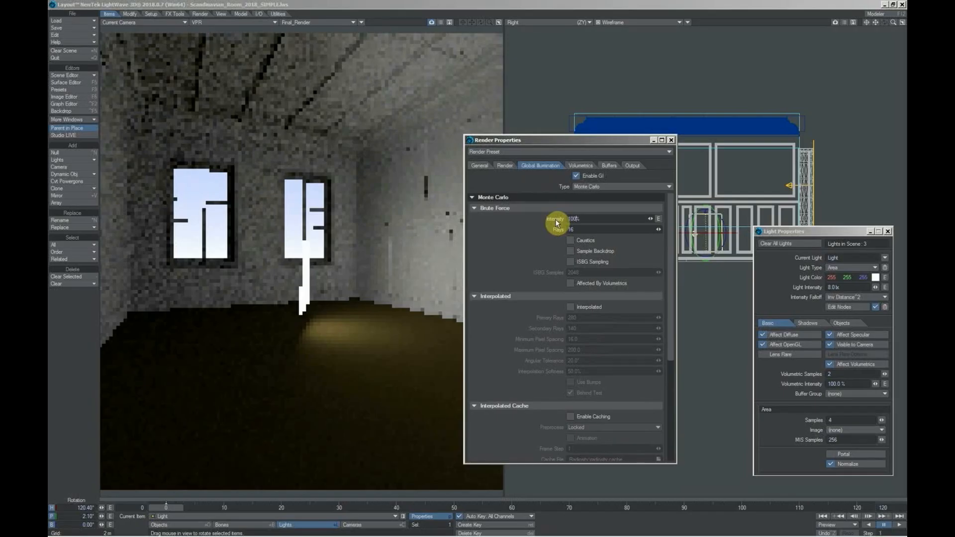
{"action": "key", "text": "Return"}
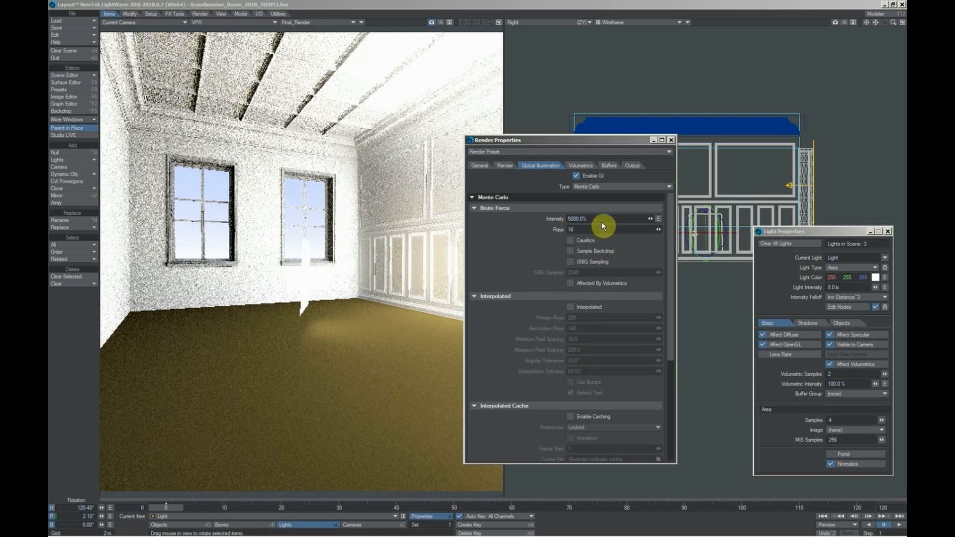
Step: Restore the brute force intensity to 100%
{"action": "left_click", "coordinate": [555, 220]}
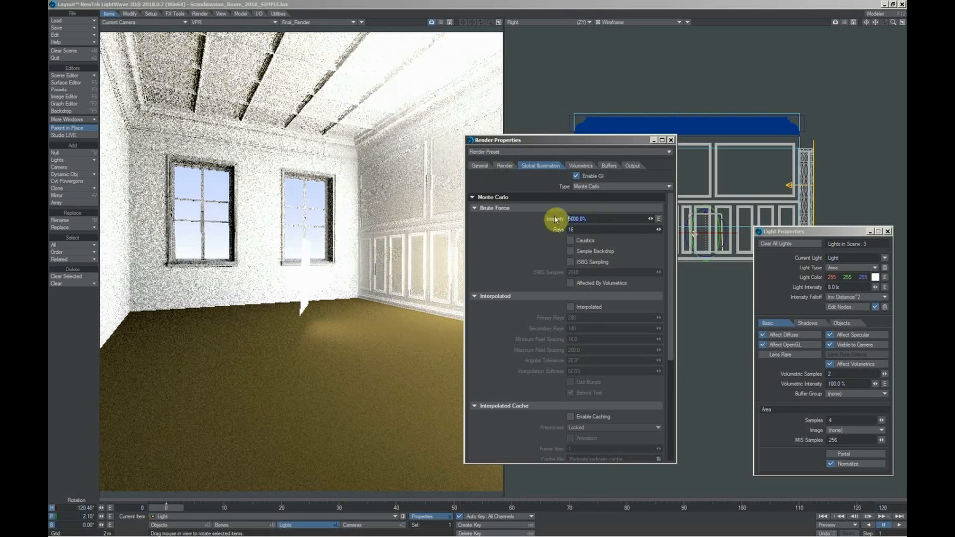
{"action": "type", "text": "100"}
{"action": "key", "text": "Tab"}
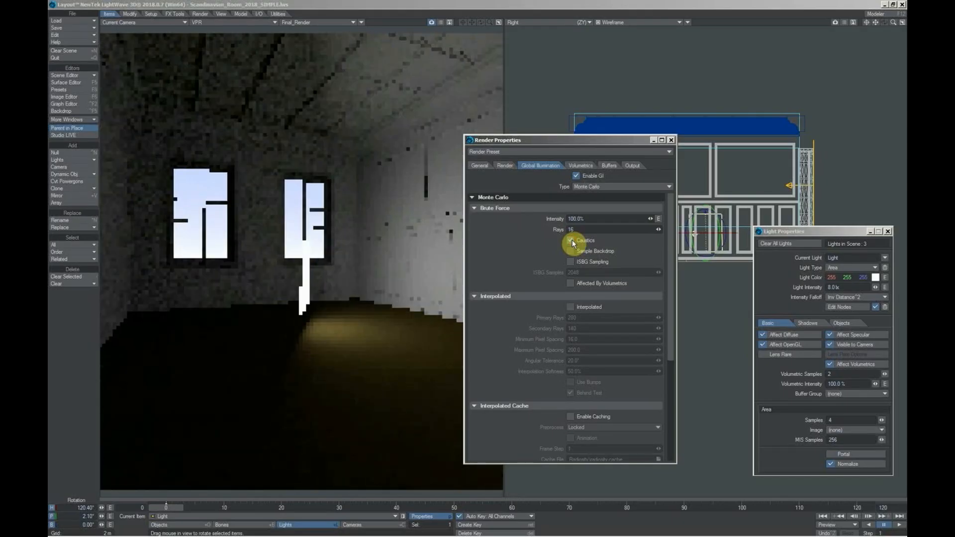
Step: Try caustics for the brute force global illumination, then switch them off again
{"action": "left_click", "coordinate": [572, 244]}
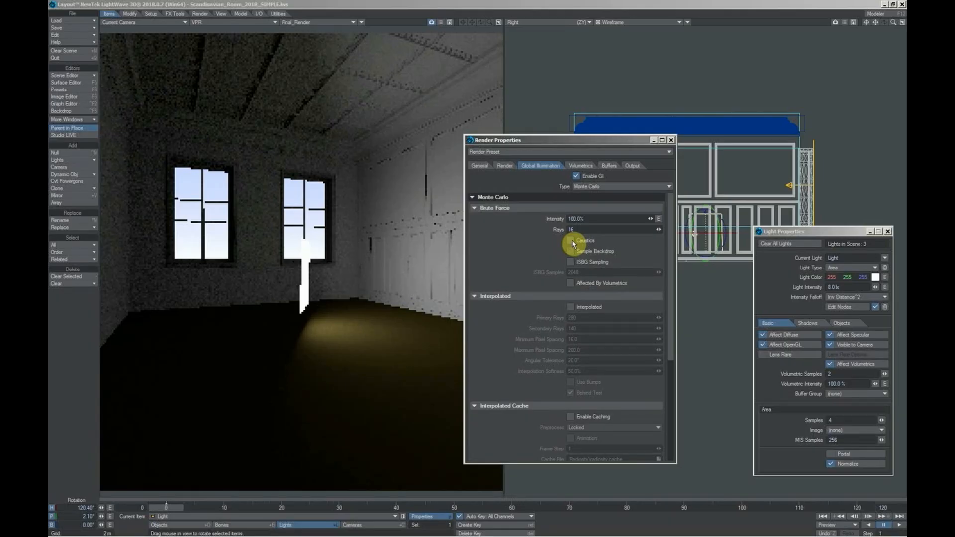
{"action": "left_click", "coordinate": [571, 241]}
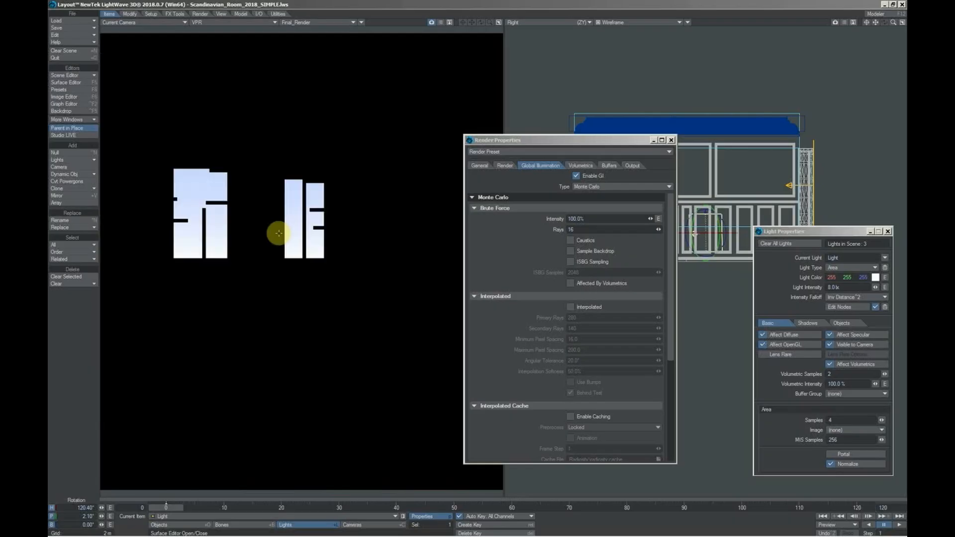
Step: Enable Sample Backdrop for the global illumination and set the diffuse bounces to 2
{"action": "left_click", "coordinate": [570, 252]}
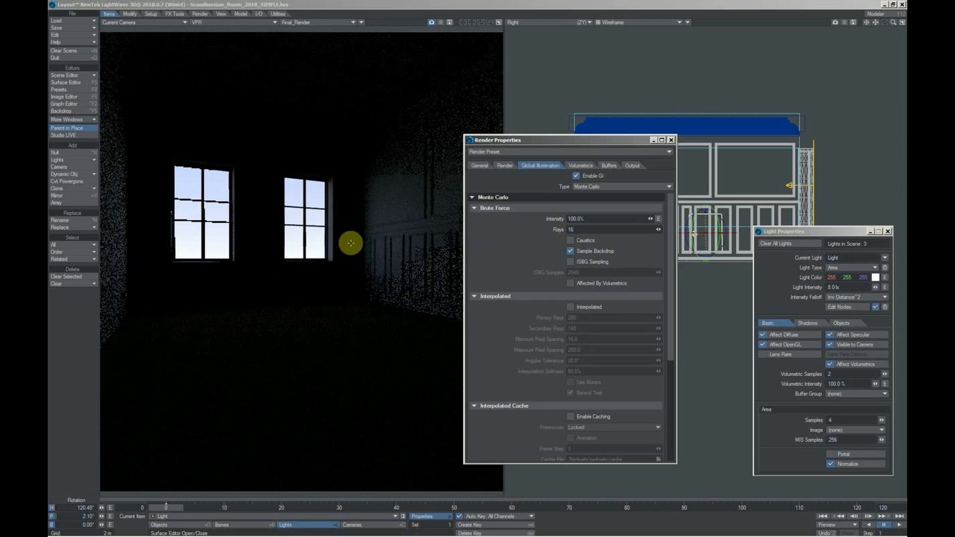
{"action": "left_click", "coordinate": [507, 166]}
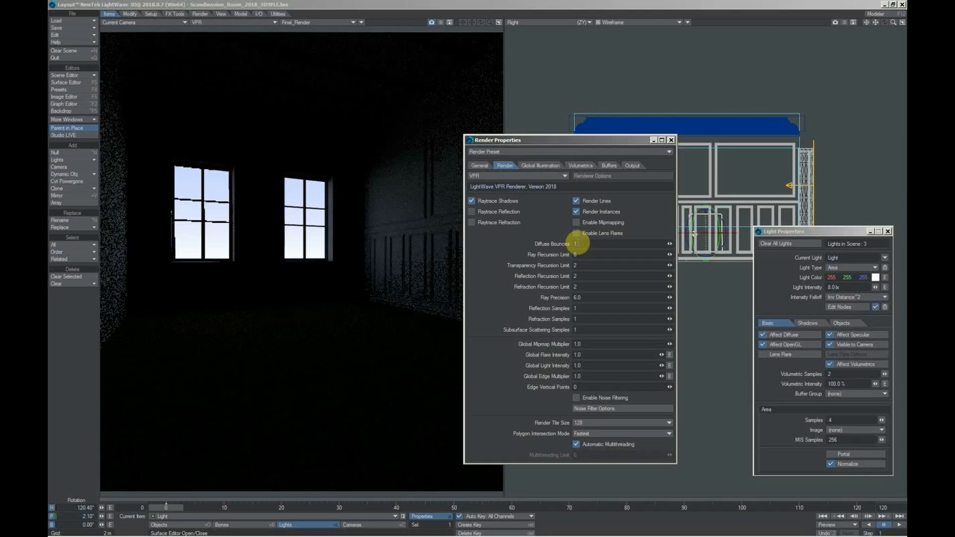
{"action": "left_click", "coordinate": [540, 165]}
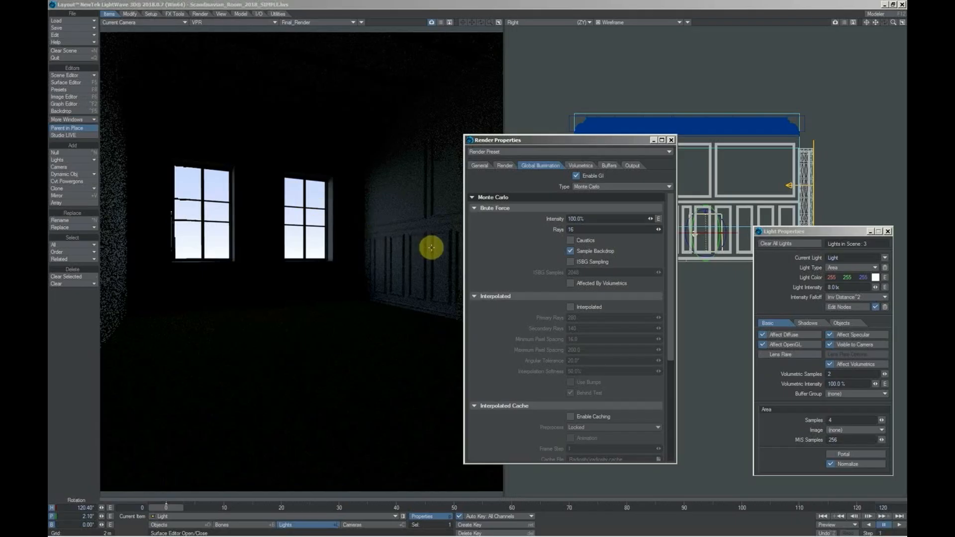
{"action": "left_click", "coordinate": [505, 165]}
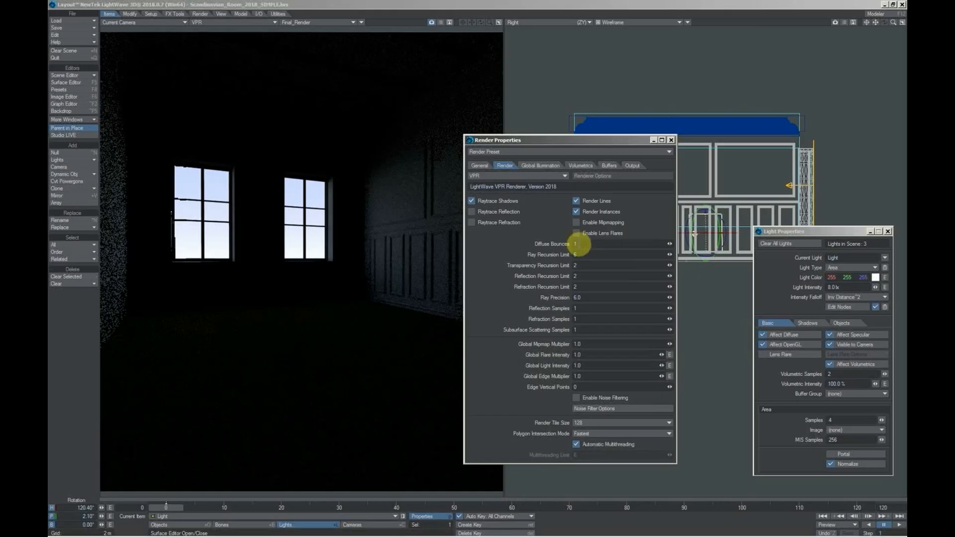
{"action": "key", "text": "Tab"}
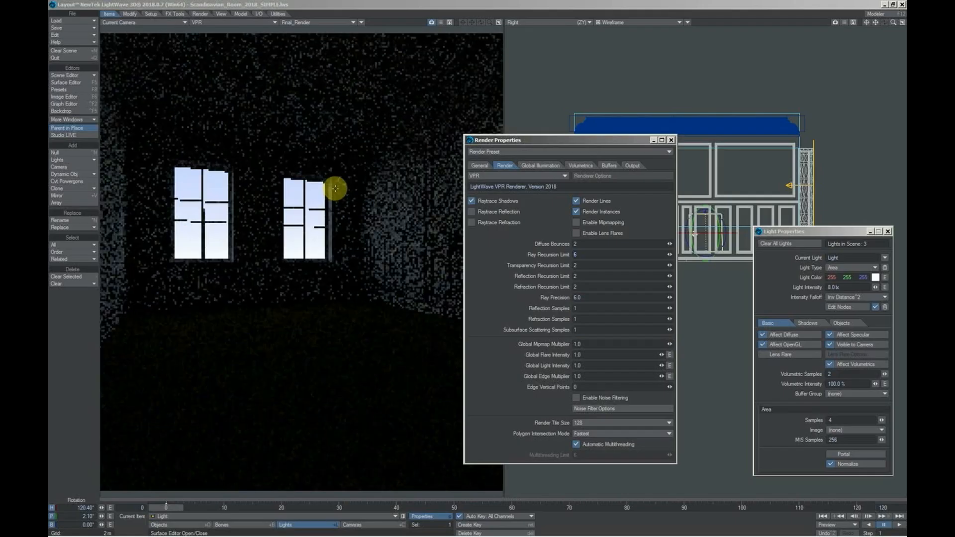
Step: Try ISBG Sampling with 2048 samples, comparing the preview with it on and off
{"action": "left_click", "coordinate": [540, 166]}
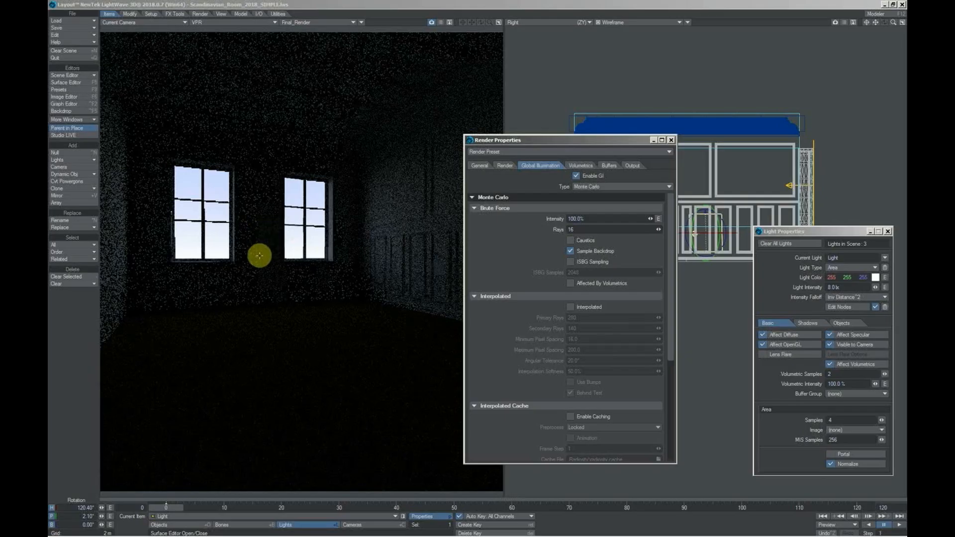
{"action": "left_click", "coordinate": [570, 262]}
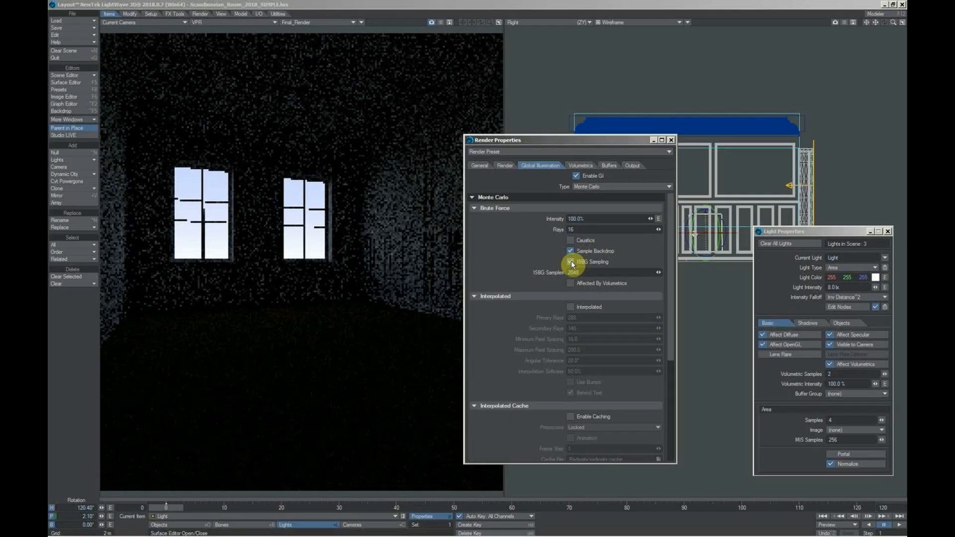
{"action": "left_click", "coordinate": [570, 262]}
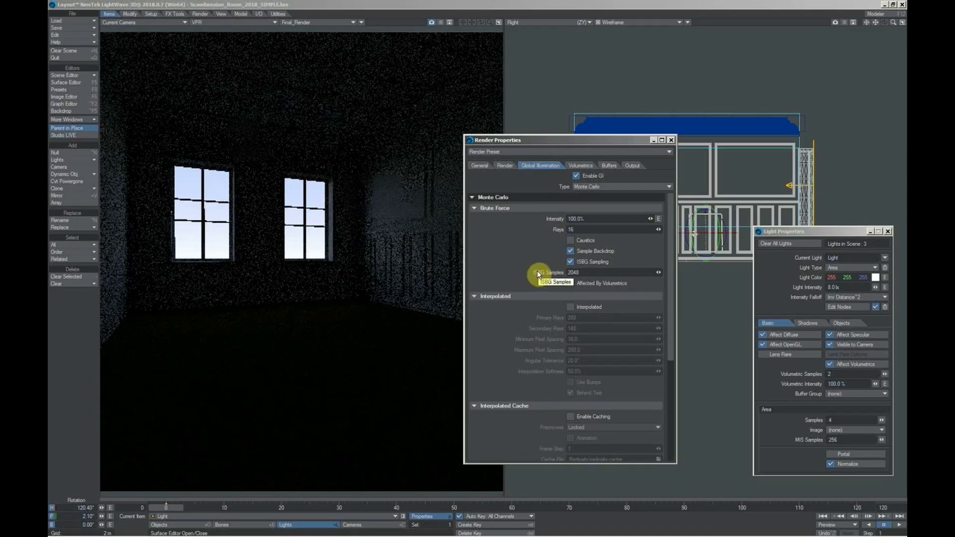
{"action": "left_click", "coordinate": [570, 262]}
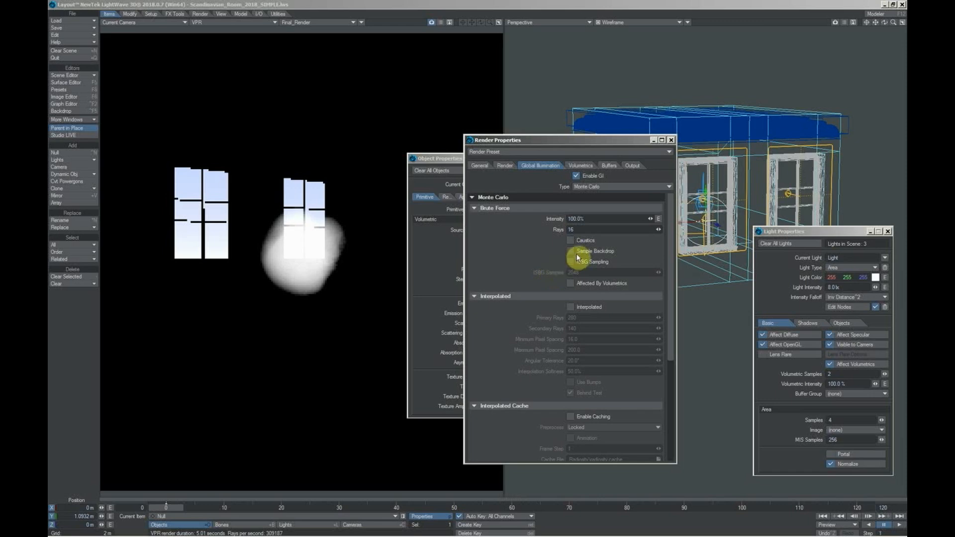
Step: Review the null's volumetric sphere properties and enable Affected By Volumetrics for the global illumination
{"action": "left_click", "coordinate": [431, 246]}
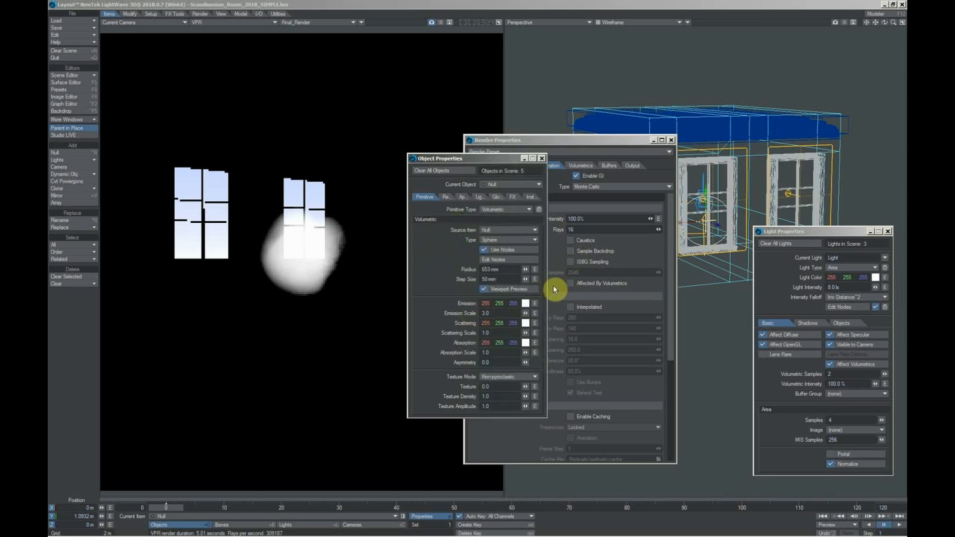
{"action": "left_click", "coordinate": [571, 282]}
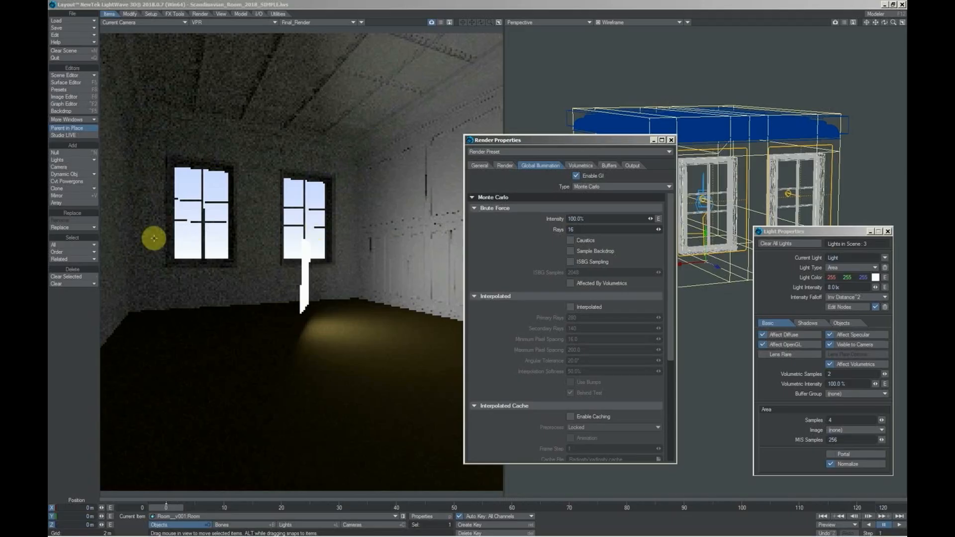
Step: Make the Room_Floor surface 100% luminous and switch off the area light in the scene
{"action": "left_click", "coordinate": [68, 83]}
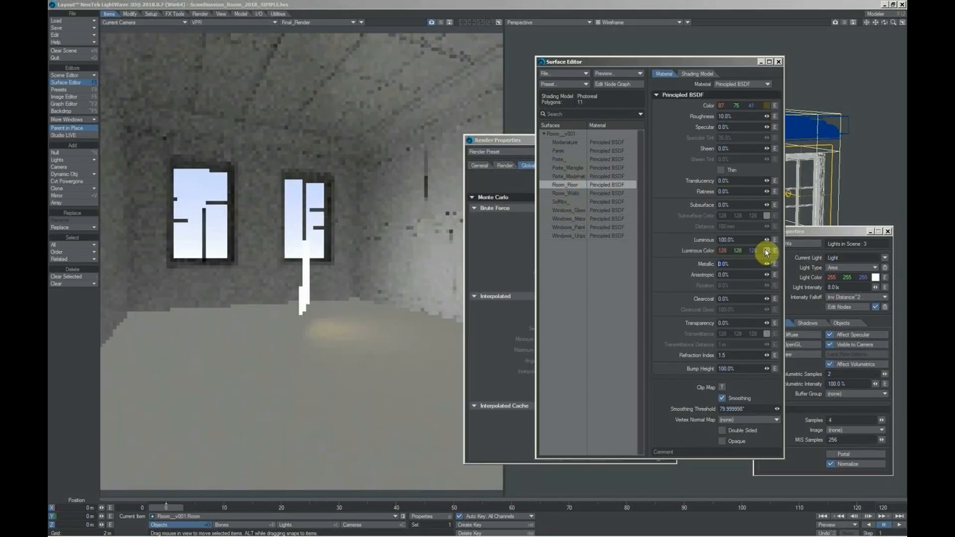
{"action": "left_click", "coordinate": [92, 77]}
{"action": "left_click", "coordinate": [92, 75]}
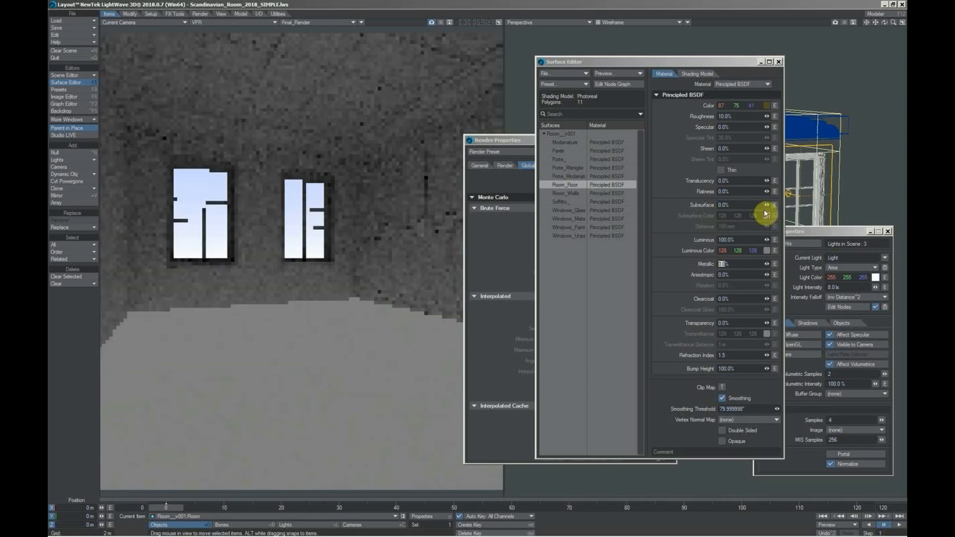
Step: Set the Room_Floor luminous color to pale green (223, 255, 182)
{"action": "left_click", "coordinate": [766, 250]}
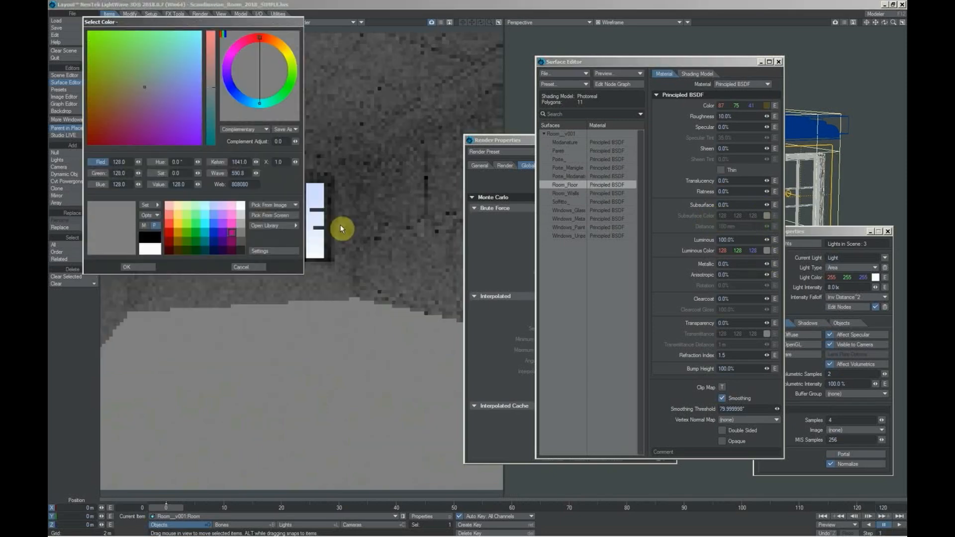
{"action": "left_click", "coordinate": [187, 206]}
{"action": "left_click", "coordinate": [127, 267]}
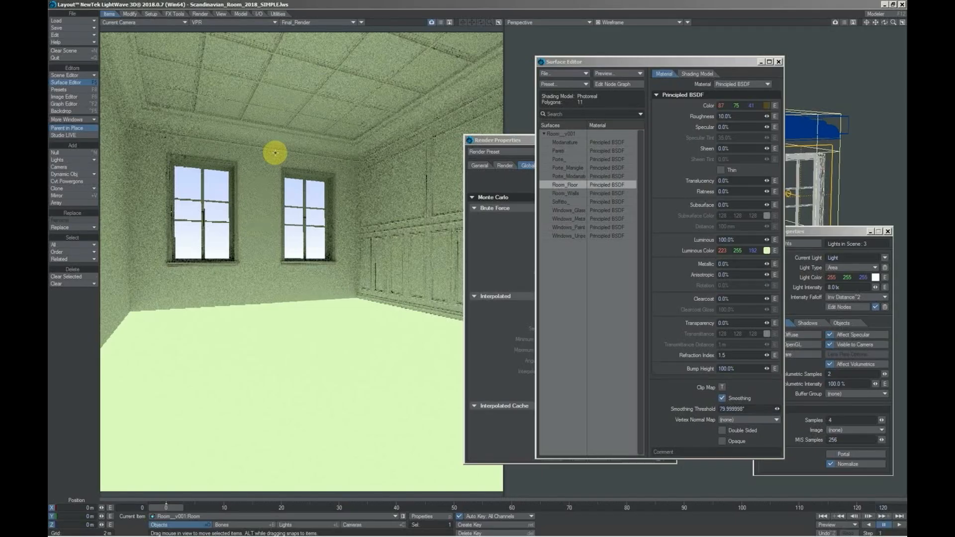
Step: Close the surface settings and bring up the render settings containing the diffuse bounces
{"action": "key", "text": "F5"}
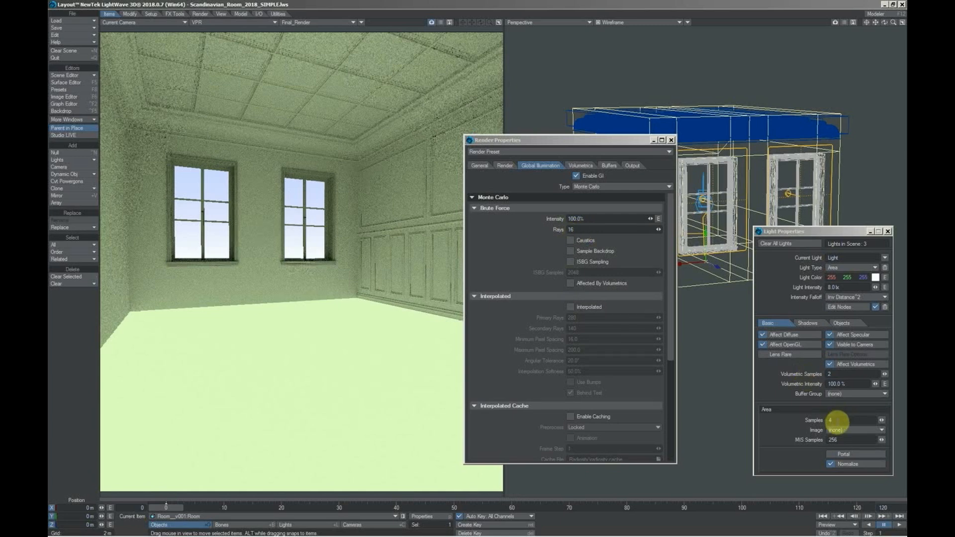
{"action": "left_click", "coordinate": [507, 166]}
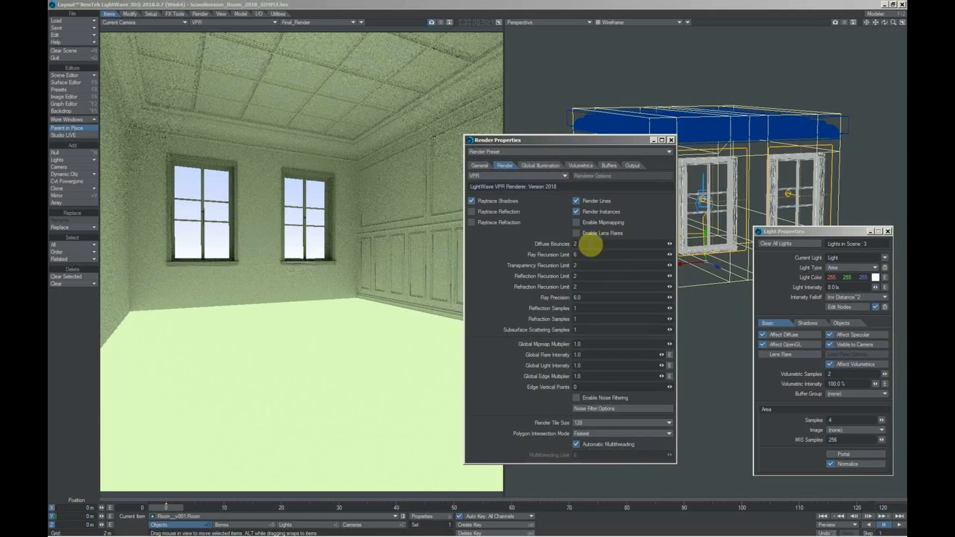